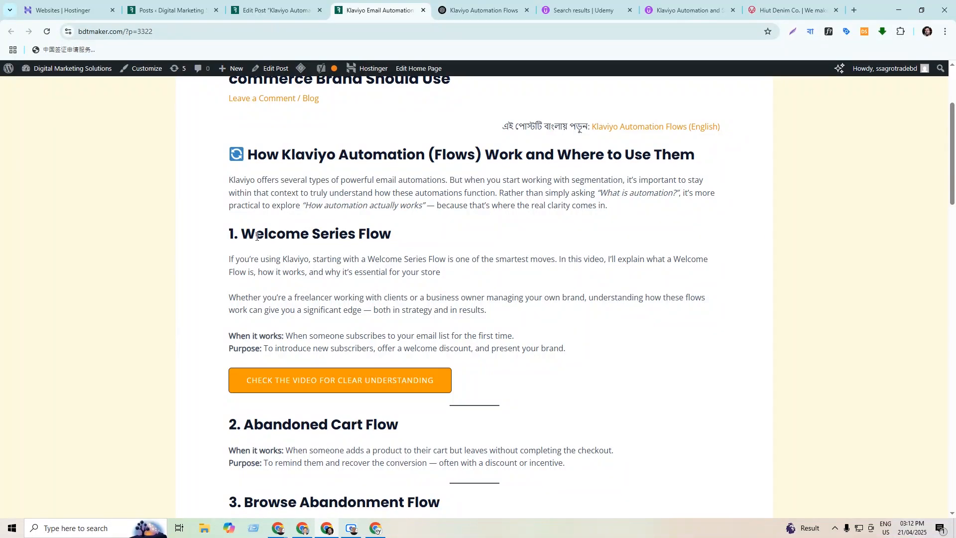
Step: Read the Klaviyo automation article's Welcome Series Flow section and skim the other flow types it lists
{"action": "left_click_drag", "start_coordinate": [357, 234], "coordinate": [392, 234]}
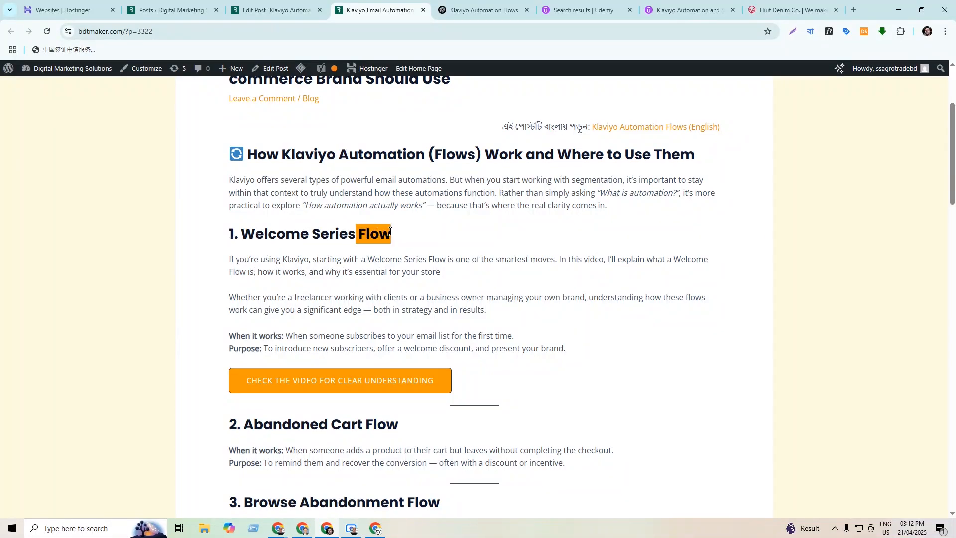
{"action": "left_click", "coordinate": [300, 231]}
{"action": "scroll", "coordinate": [267, 241], "scroll_direction": "down", "scroll_amount": 10}
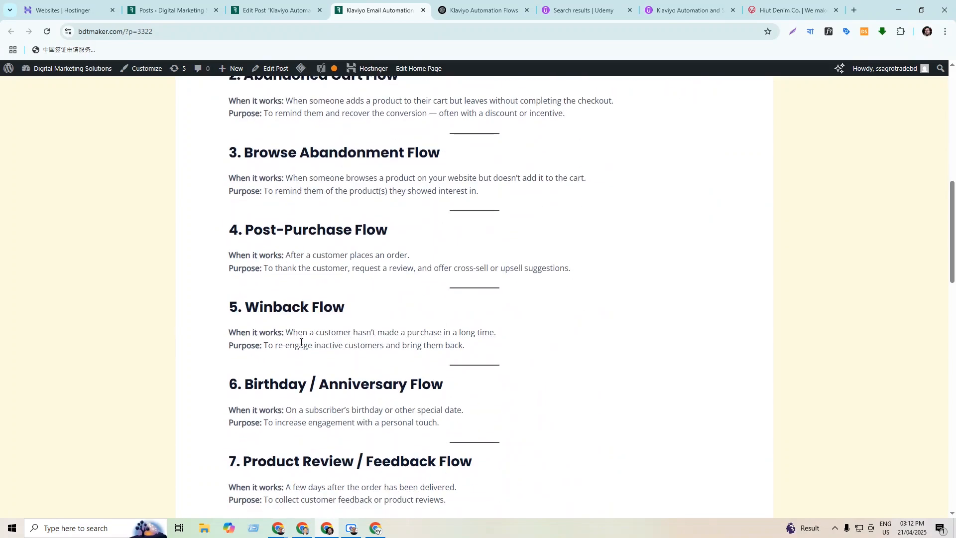
{"action": "scroll", "coordinate": [294, 335], "scroll_direction": "up", "scroll_amount": 9}
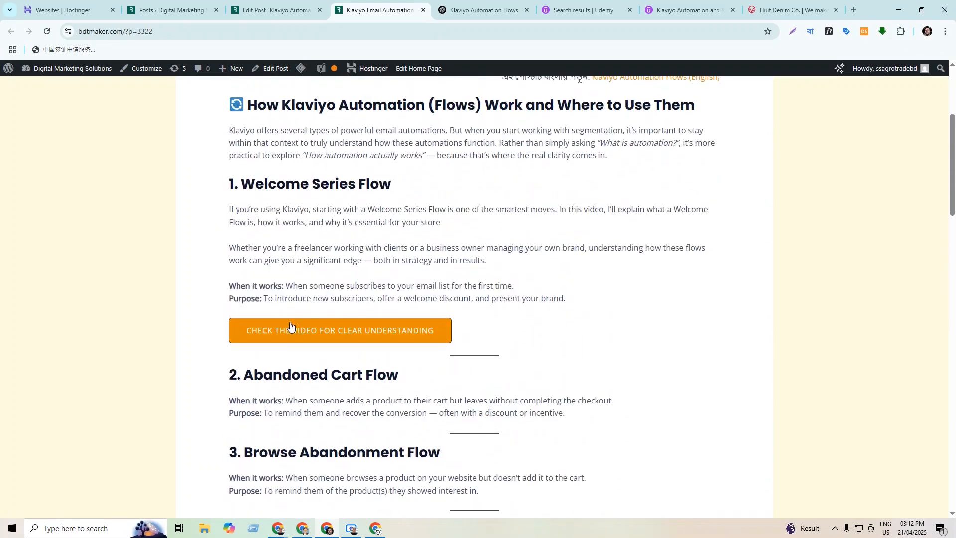
{"action": "left_click_drag", "start_coordinate": [245, 179], "coordinate": [414, 194]}
{"action": "left_click", "coordinate": [364, 198]}
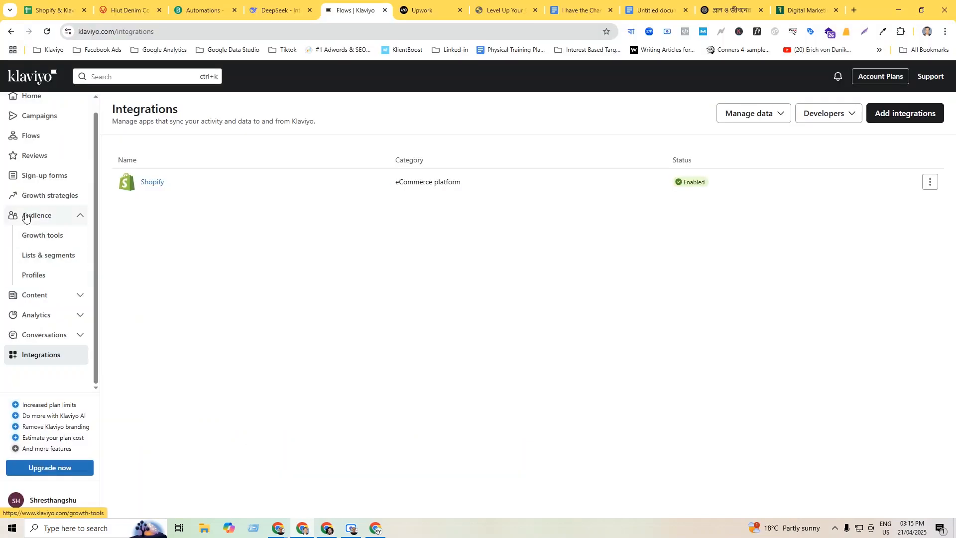
Step: Open the audience profiles in Klaviyo and look through the profile list
{"action": "left_click", "coordinate": [31, 278]}
{"action": "scroll", "coordinate": [200, 323], "scroll_direction": "down", "scroll_amount": 2}
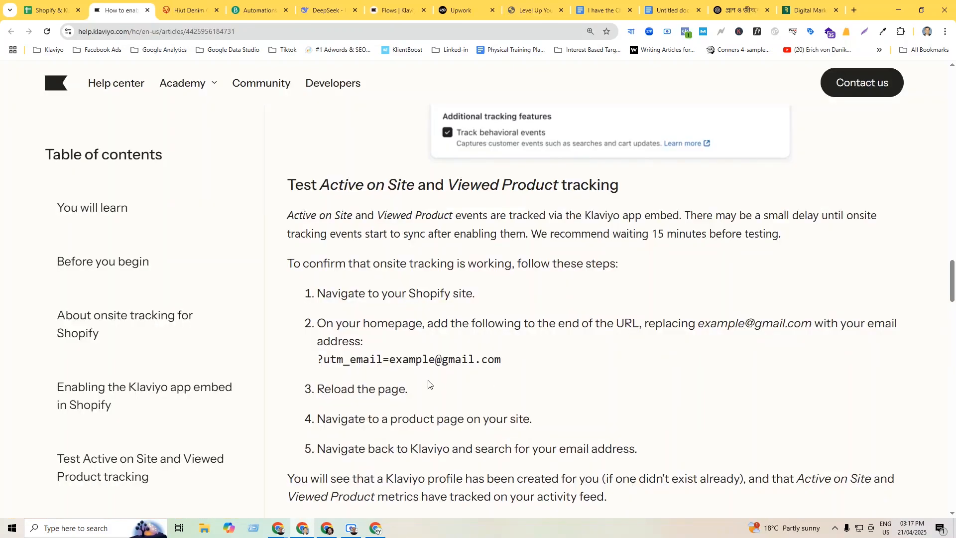
Step: Read the onsite tracking test instructions in the Klaviyo help article and copy the example utm_email URL parameter
{"action": "left_click", "coordinate": [192, 11]}
{"action": "left_click_drag", "start_coordinate": [367, 321], "coordinate": [425, 323]}
{"action": "left_click_drag", "start_coordinate": [488, 322], "coordinate": [522, 323]}
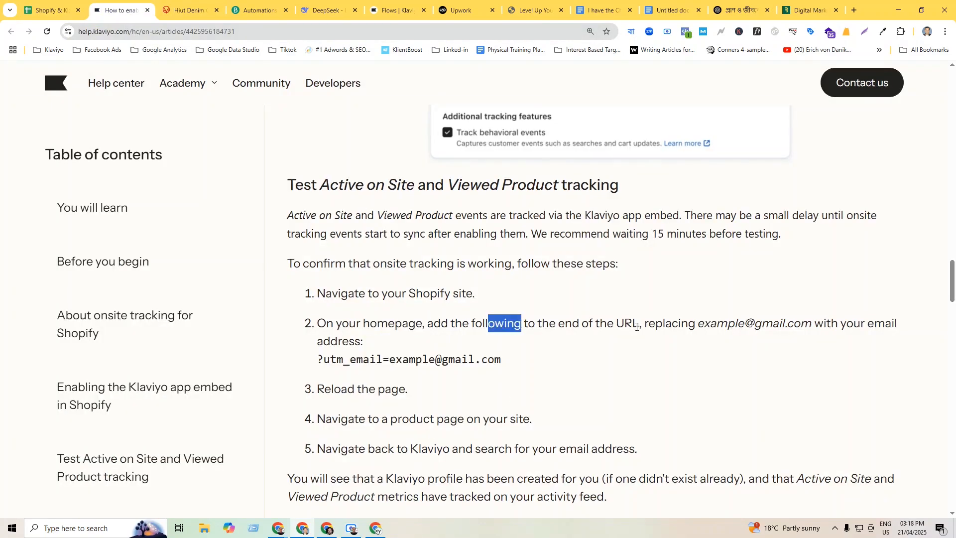
{"action": "left_click_drag", "start_coordinate": [728, 322], "coordinate": [779, 324]}
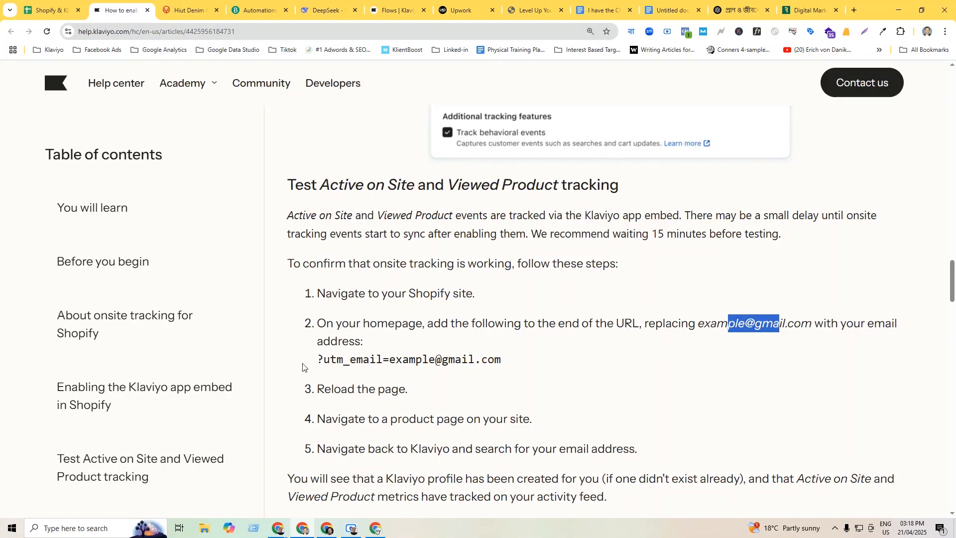
{"action": "left_click_drag", "start_coordinate": [512, 362], "coordinate": [317, 359]}
{"action": "right_click", "coordinate": [380, 367]}
{"action": "left_click", "coordinate": [403, 376]}
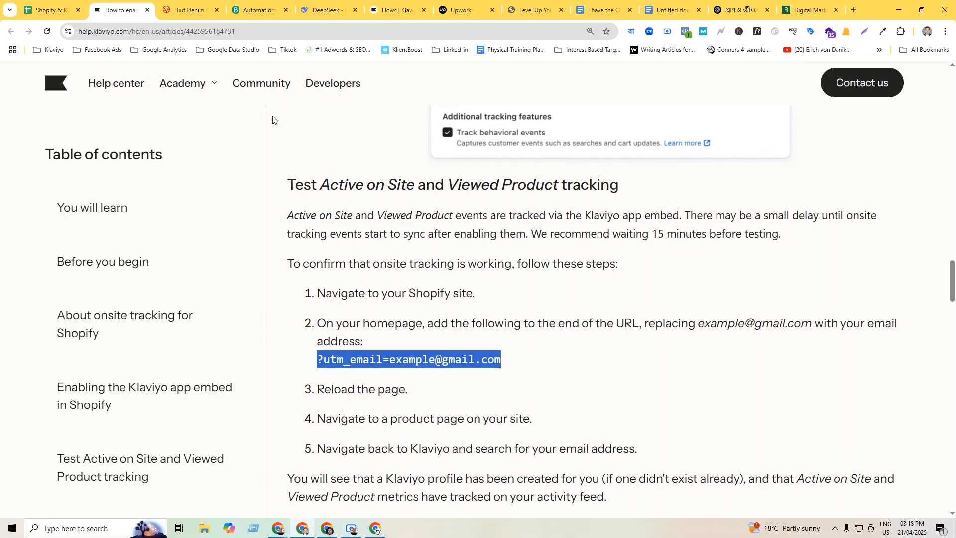
Step: Load the BDT Maker store homepage with a ?utm_email= parameter containing a test e-mail address appended to its URL
{"action": "left_click", "coordinate": [395, 10]}
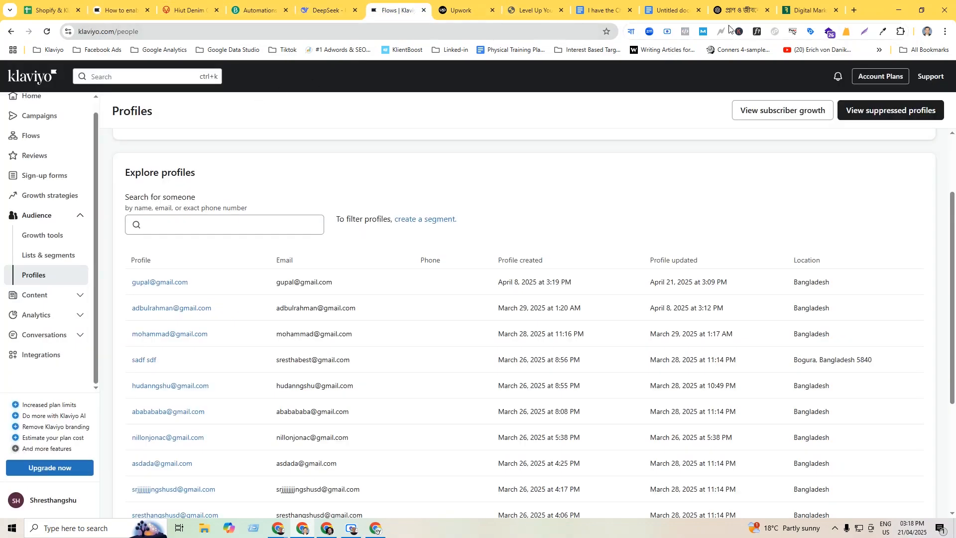
{"action": "left_click", "coordinate": [533, 6]}
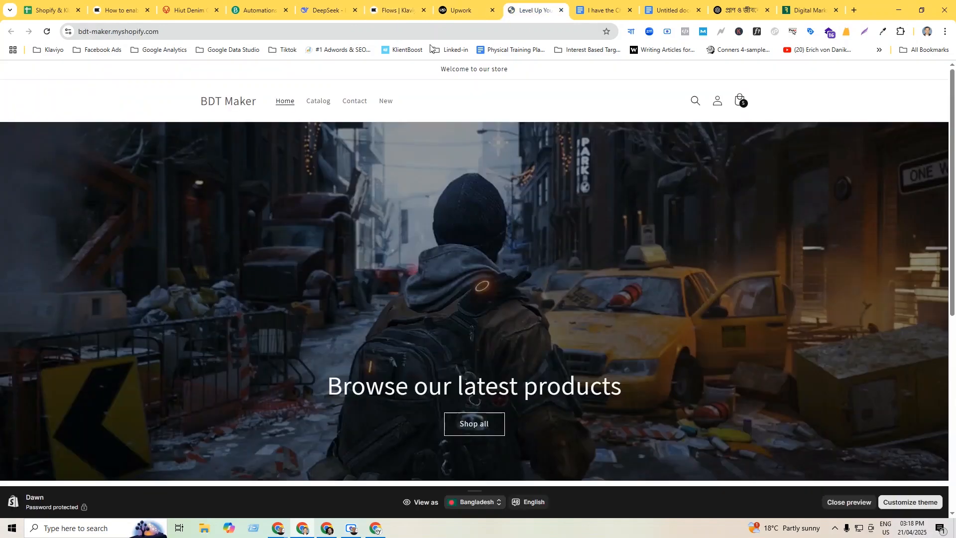
{"action": "left_click", "coordinate": [186, 31]}
{"action": "left_click", "coordinate": [210, 31]}
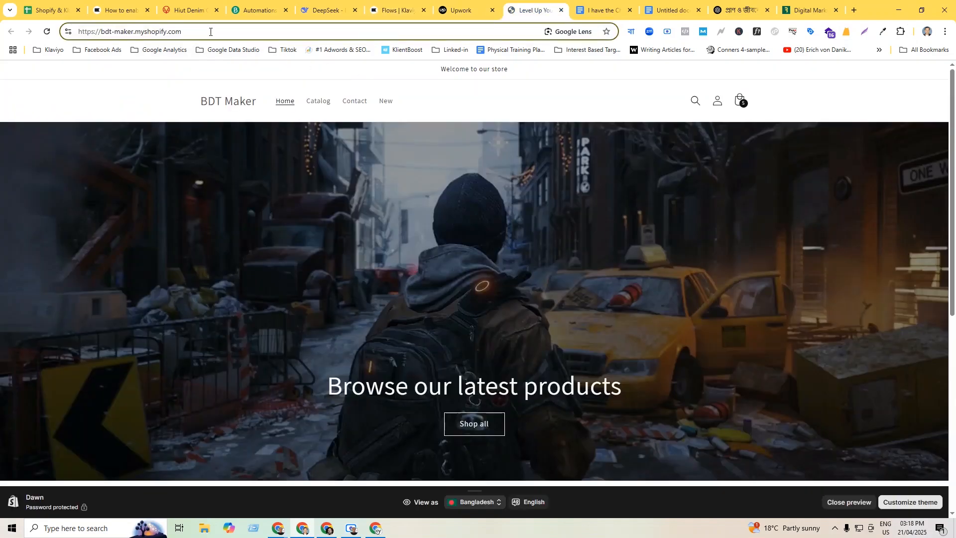
{"action": "type", "text": "/"}
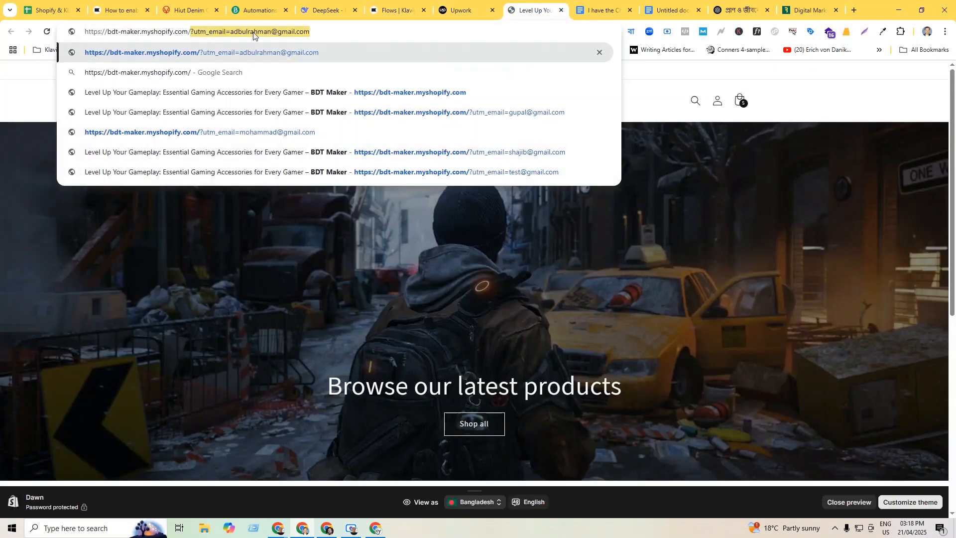
{"action": "left_click", "coordinate": [254, 32]}
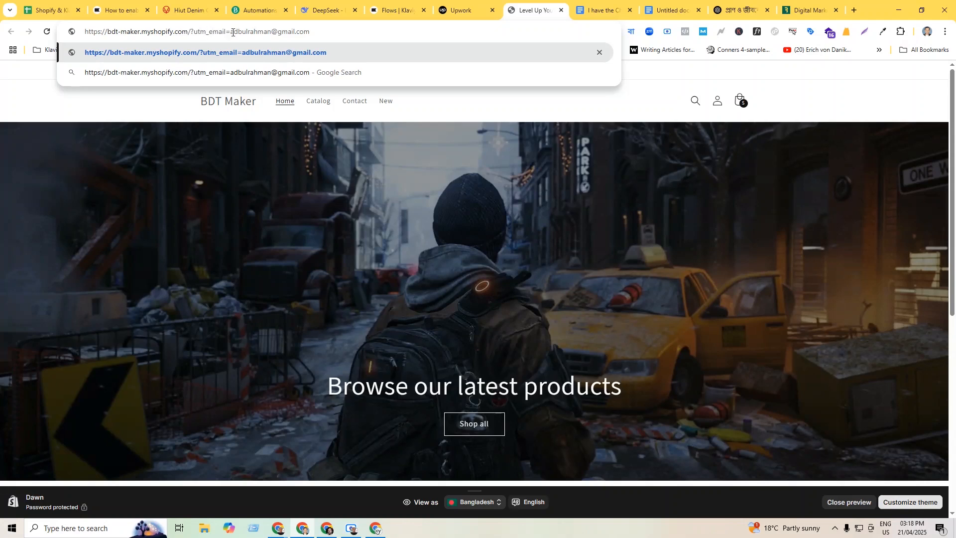
{"action": "left_click_drag", "start_coordinate": [231, 33], "coordinate": [270, 34]}
{"action": "type", "text": "ameical"}
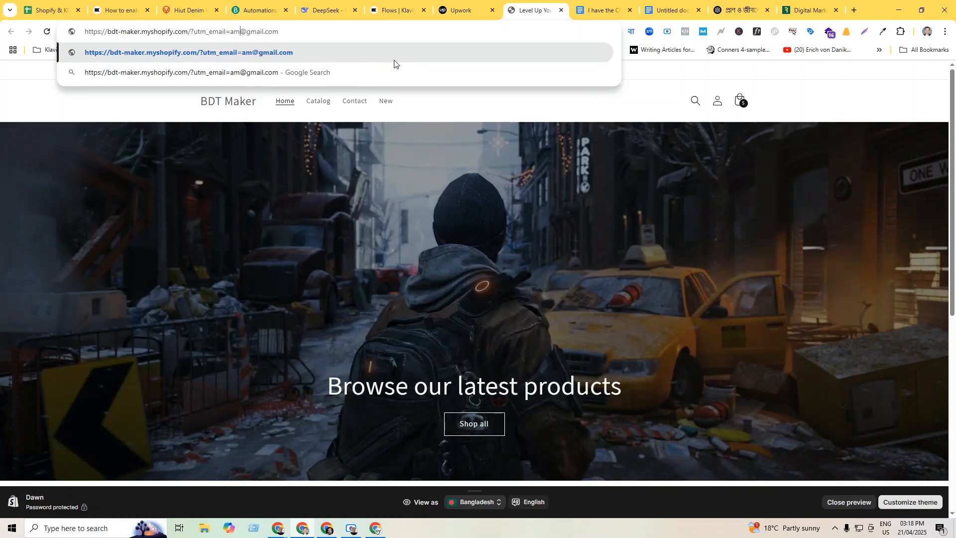
{"action": "key", "text": "BackSpace"}
{"action": "type", "text": "n"}
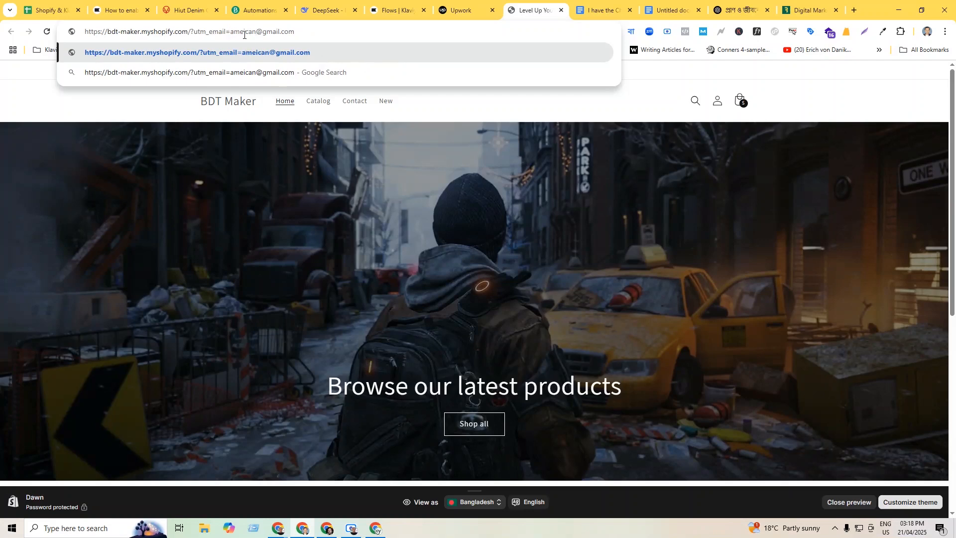
{"action": "key", "text": "Return"}
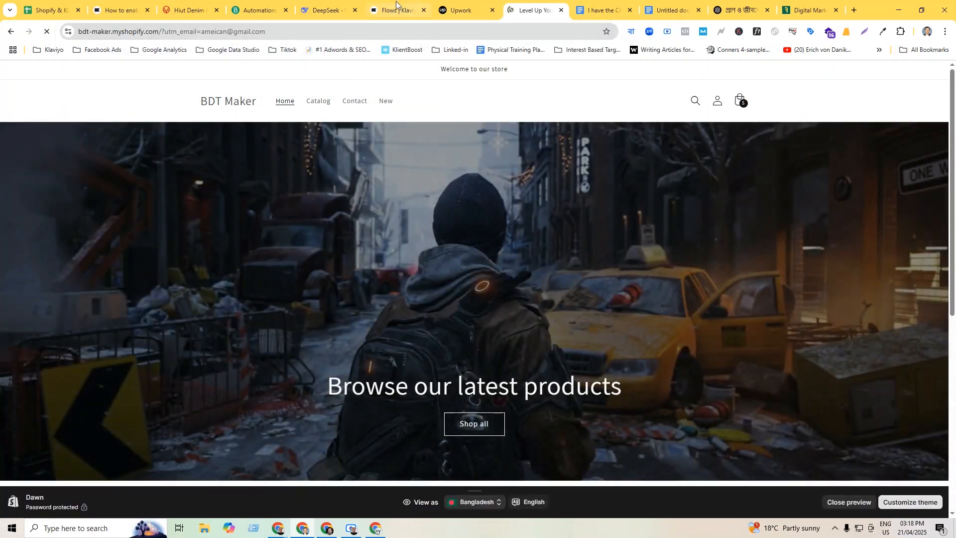
Step: Close the Upwork page, recheck the store's test URL, and reload Klaviyo's profiles list to look for the test profile
{"action": "left_click", "coordinate": [396, 4]}
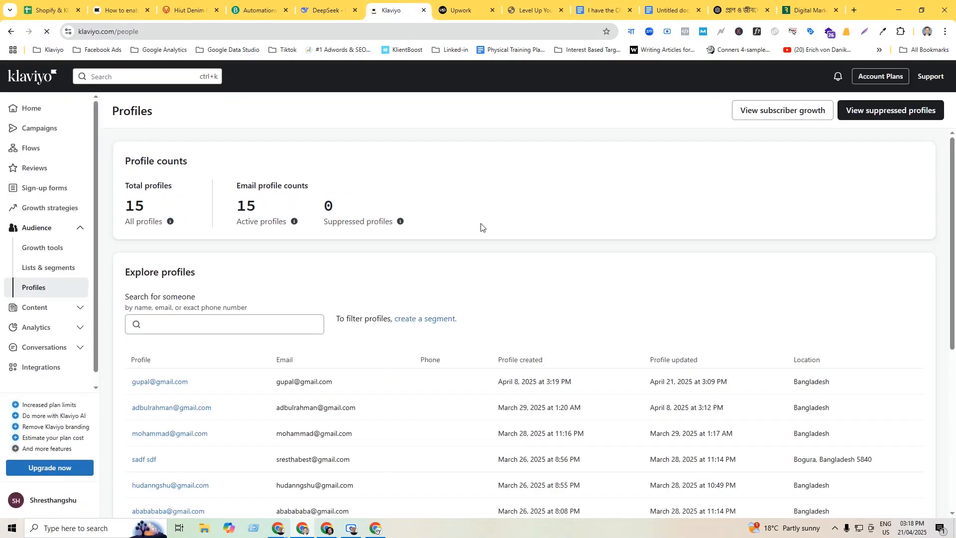
{"action": "left_click", "coordinate": [463, 11]}
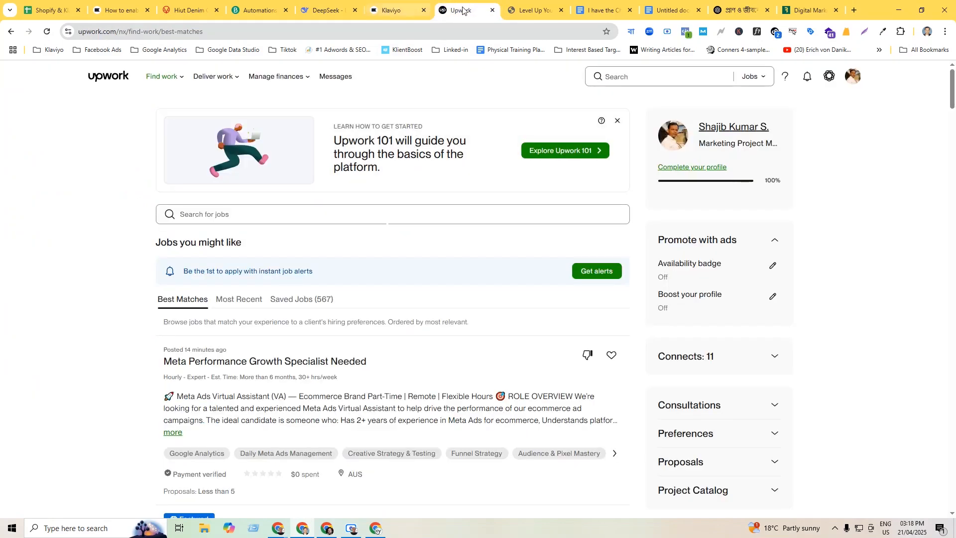
{"action": "left_click", "coordinate": [491, 10]}
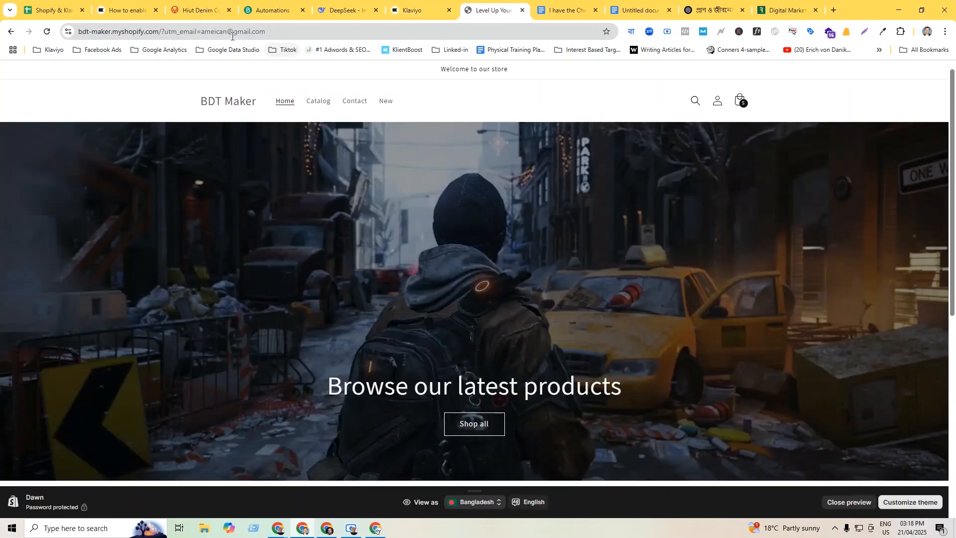
{"action": "left_click", "coordinate": [216, 32]}
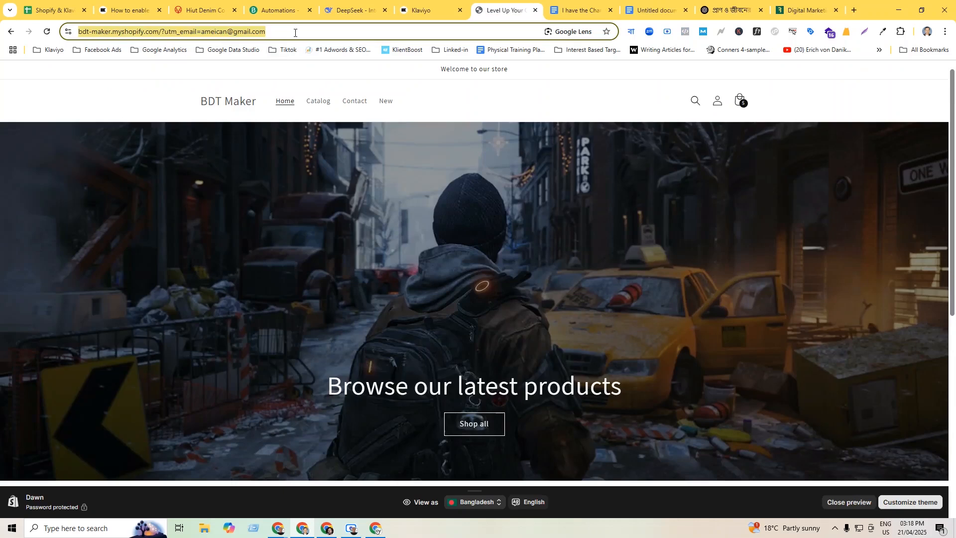
{"action": "left_click", "coordinate": [421, 10]}
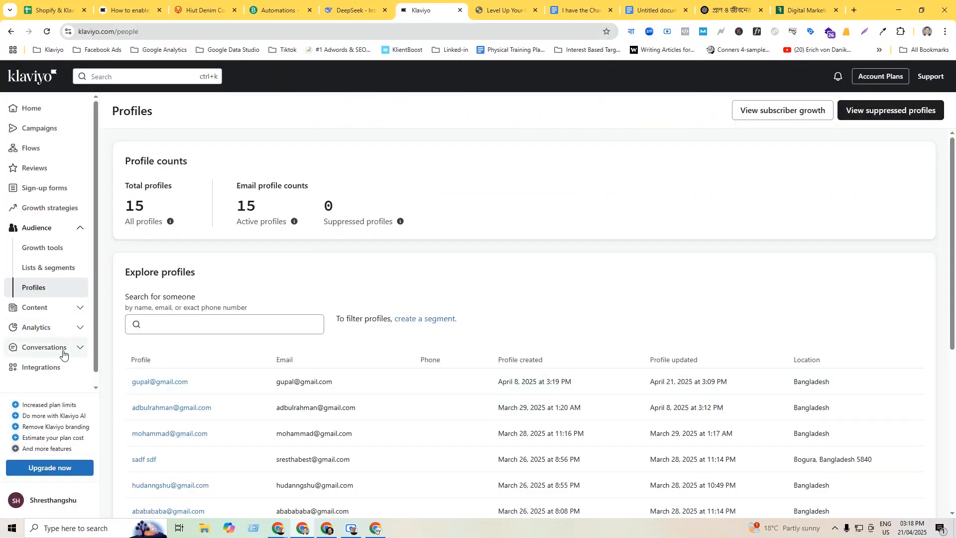
{"action": "left_click", "coordinate": [47, 33]}
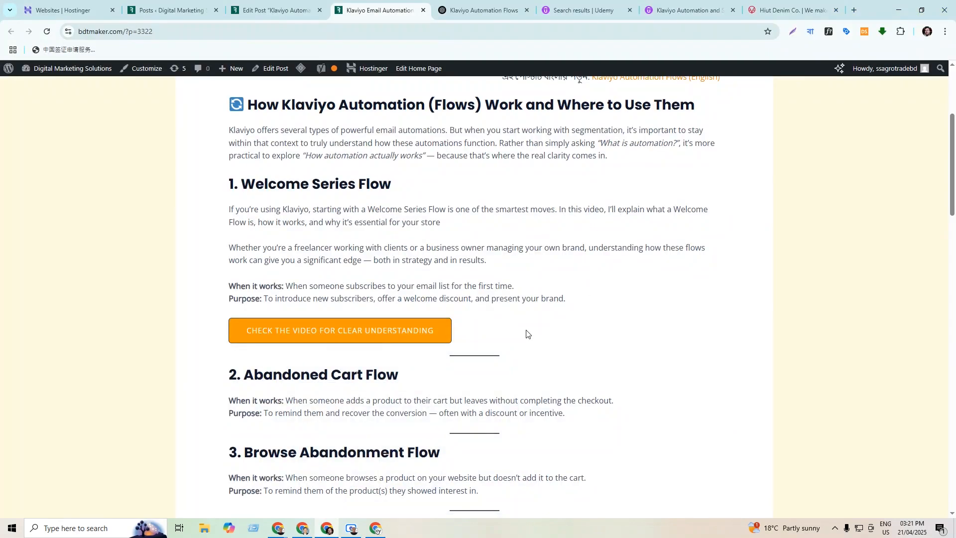
Step: Review when the Welcome Series Flow works and its purpose in the article, and view the Hiut Denim Co. store as an example
{"action": "left_click_drag", "start_coordinate": [277, 184], "coordinate": [376, 192]}
{"action": "left_click", "coordinate": [398, 194]}
{"action": "left_click_drag", "start_coordinate": [236, 286], "coordinate": [261, 294]}
{"action": "left_click", "coordinate": [231, 302]}
{"action": "left_click", "coordinate": [237, 286]}
{"action": "left_click", "coordinate": [792, 10]}
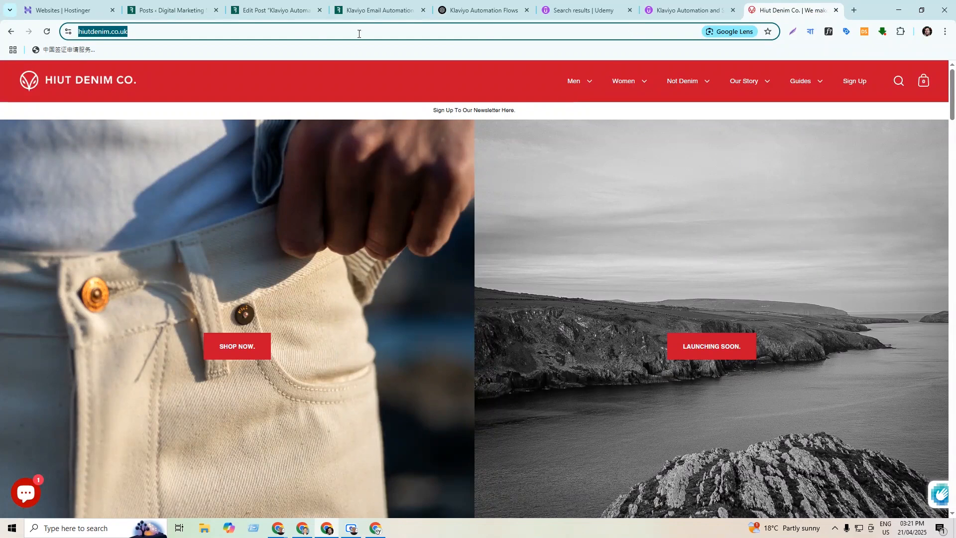
{"action": "left_click", "coordinate": [398, 5]}
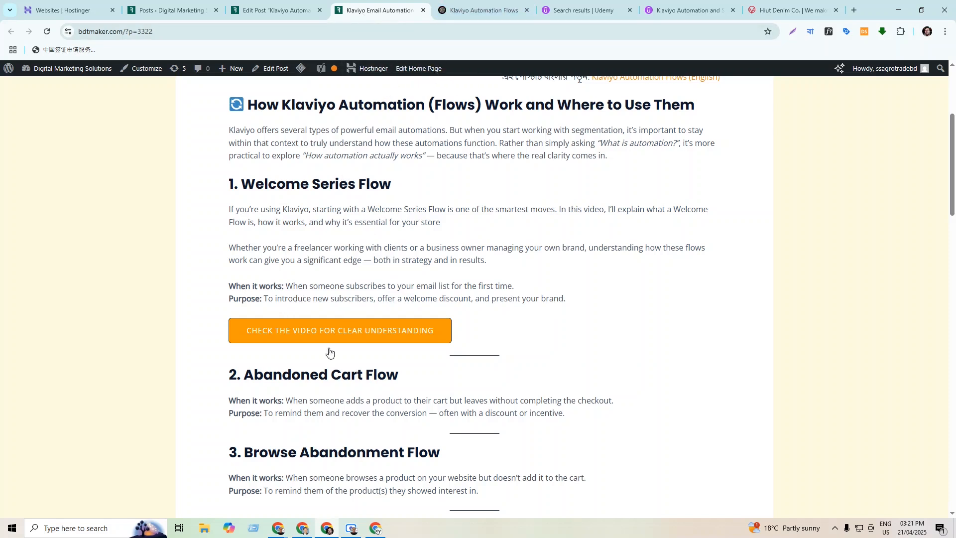
Step: Switch to Klaviyo's Flows page, review the flow templates, and start a flow from the Welcome Series template
{"action": "mouse_move", "coordinate": [303, 531]}
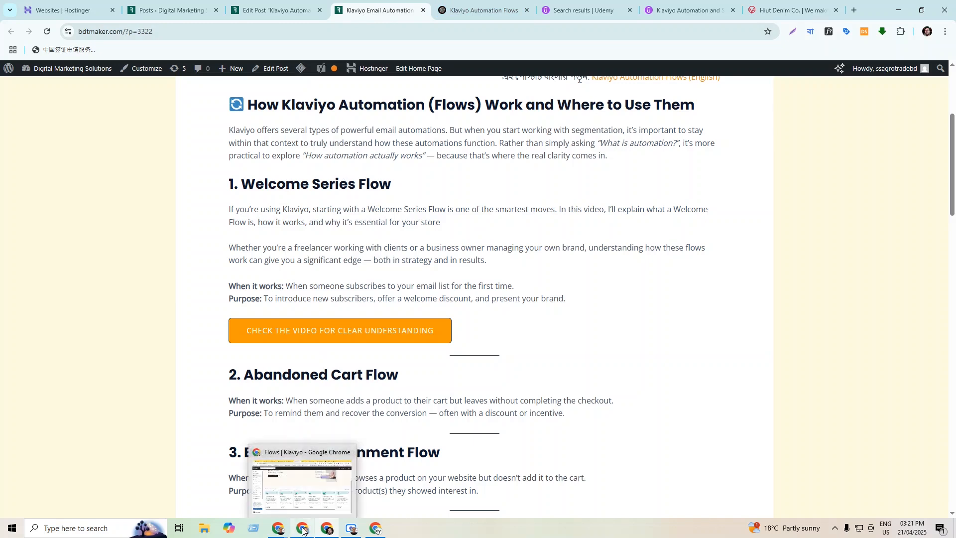
{"action": "left_click", "coordinate": [303, 531]}
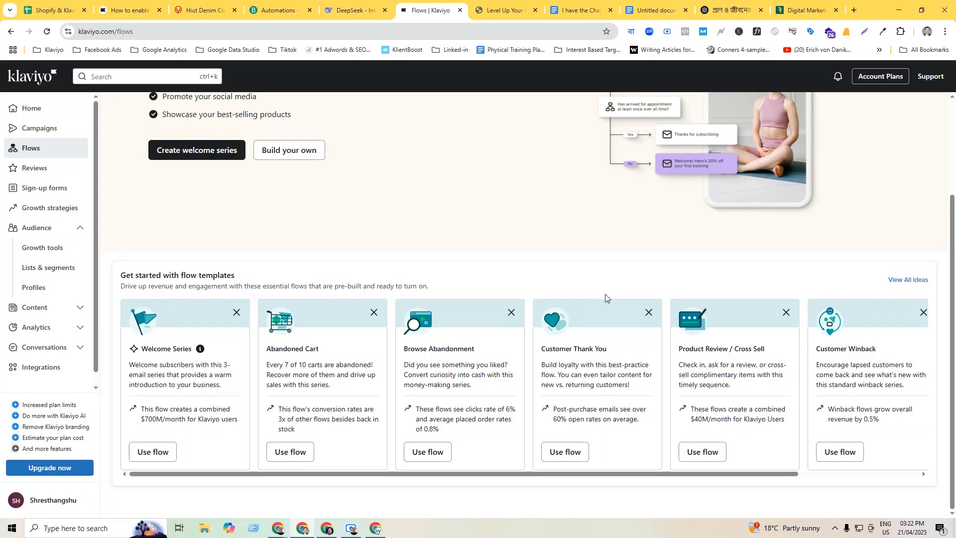
{"action": "scroll", "coordinate": [605, 297], "scroll_direction": "up", "scroll_amount": 3}
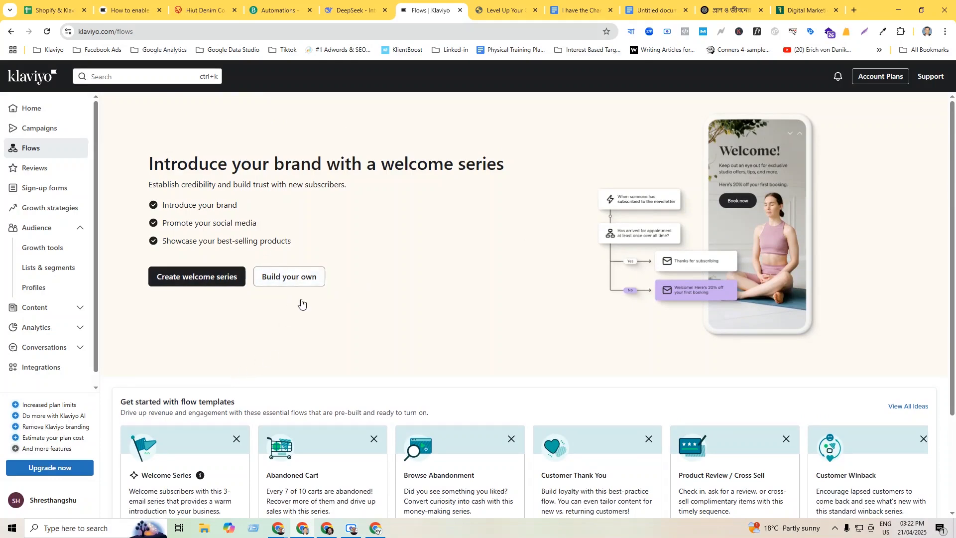
{"action": "scroll", "coordinate": [234, 374], "scroll_direction": "down", "scroll_amount": 2}
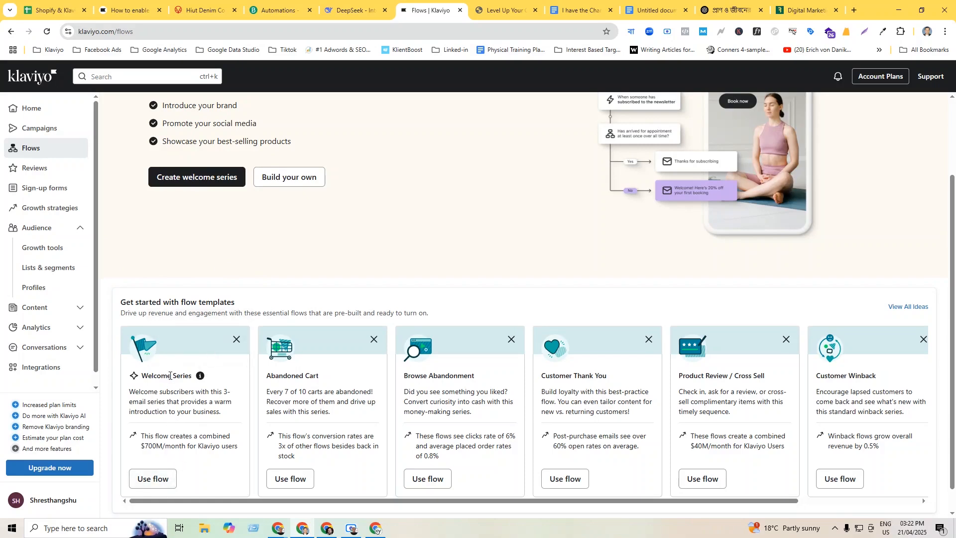
{"action": "left_click_drag", "start_coordinate": [149, 380], "coordinate": [177, 378]}
{"action": "left_click", "coordinate": [160, 479]}
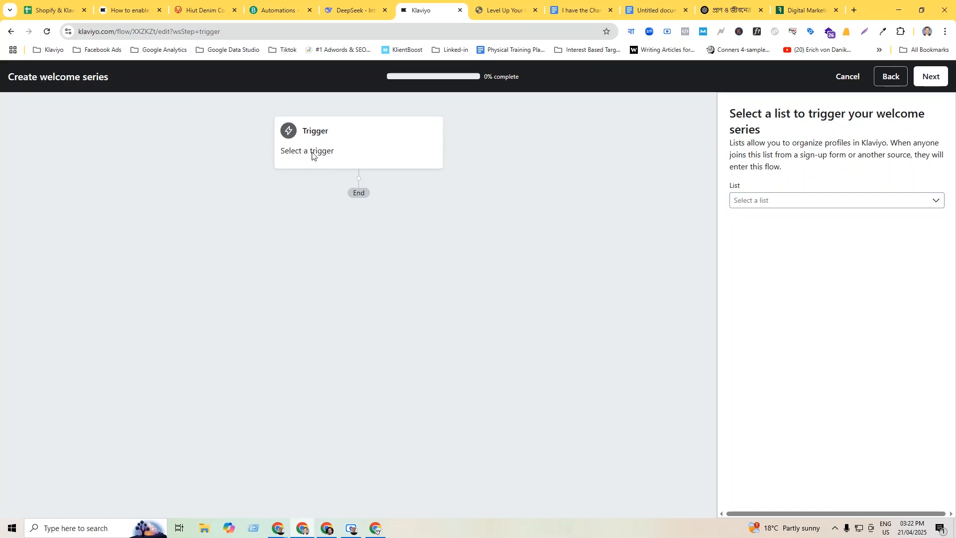
Step: Choose the All Profile list as the trigger for the welcome series and proceed to the coupon settings
{"action": "left_click", "coordinate": [776, 201]}
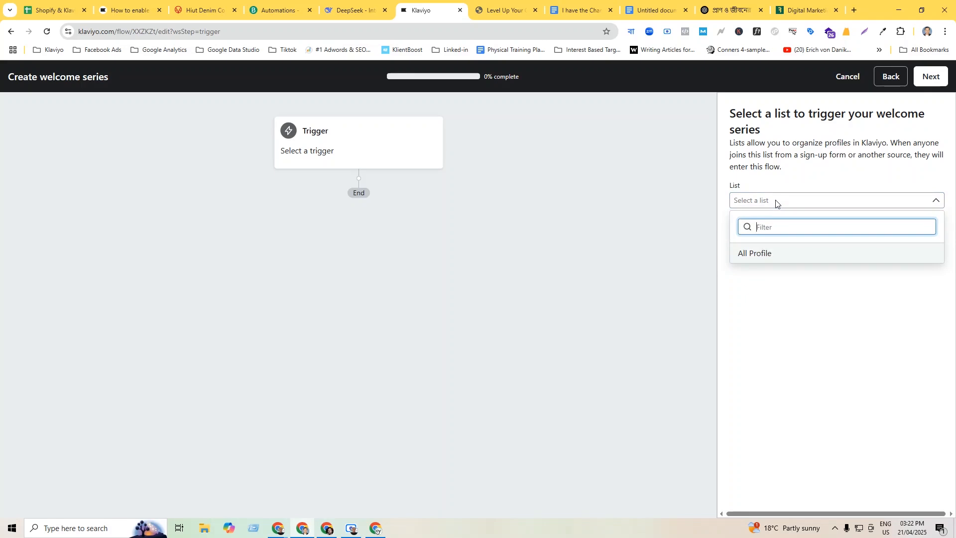
{"action": "left_click", "coordinate": [755, 261]}
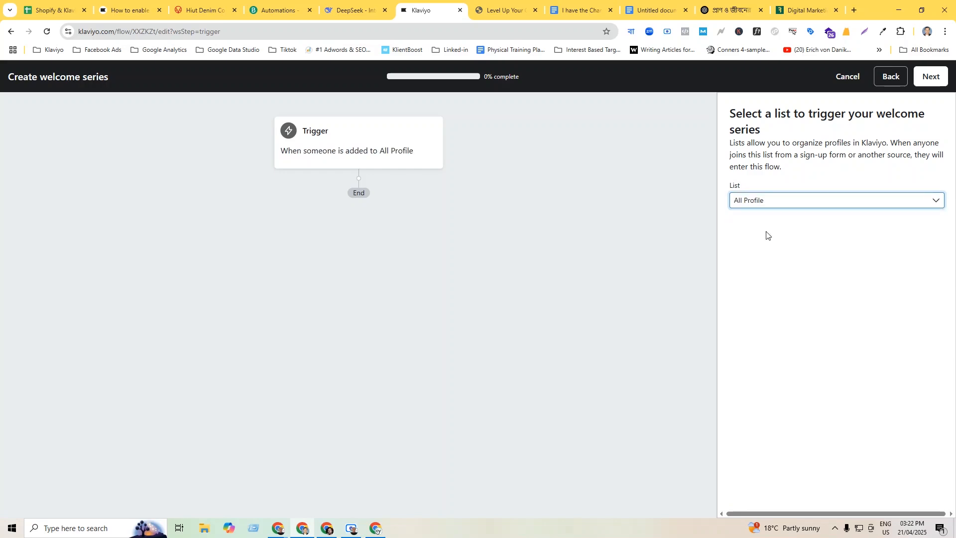
{"action": "left_click", "coordinate": [927, 80]}
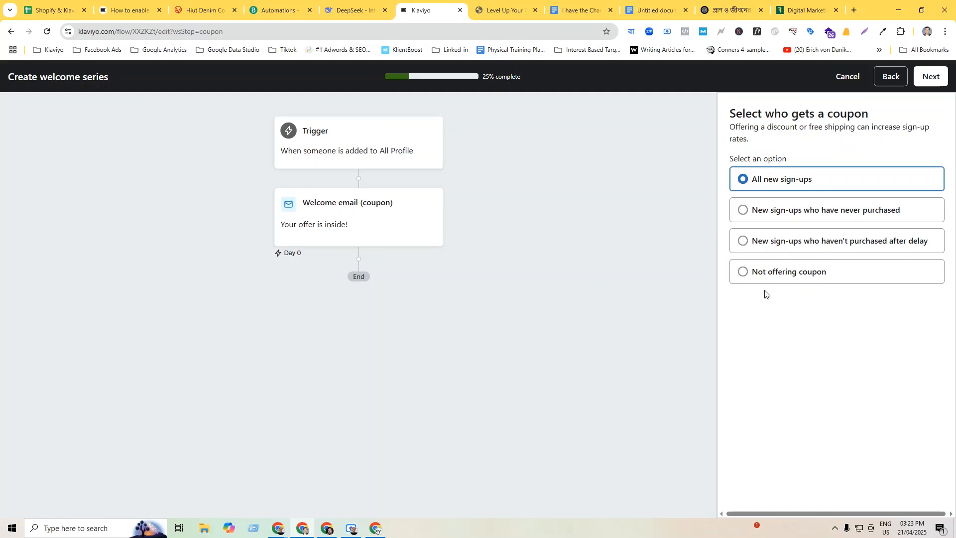
Step: Set the welcome series to Not offering coupon and continue without adding the social media or best sellers messages
{"action": "left_click", "coordinate": [767, 275]}
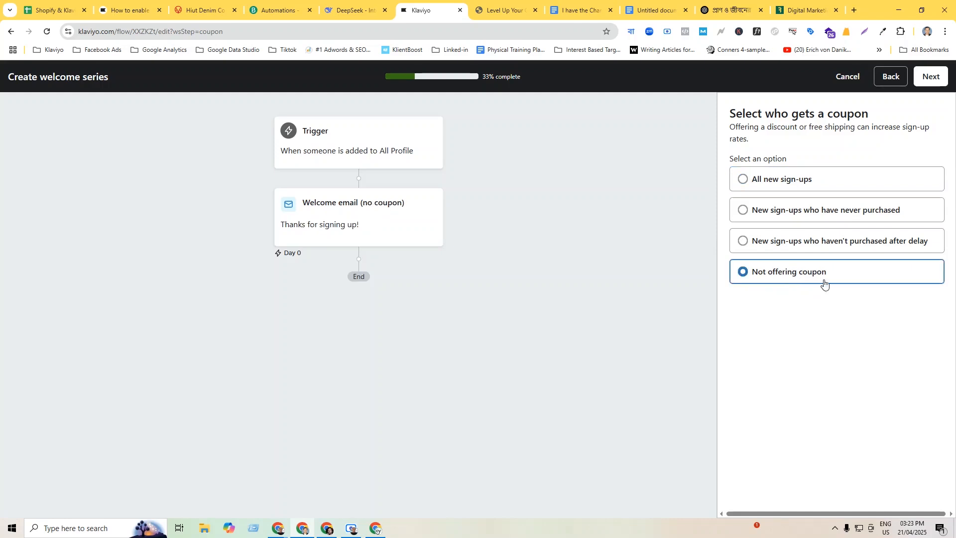
{"action": "left_click", "coordinate": [921, 80]}
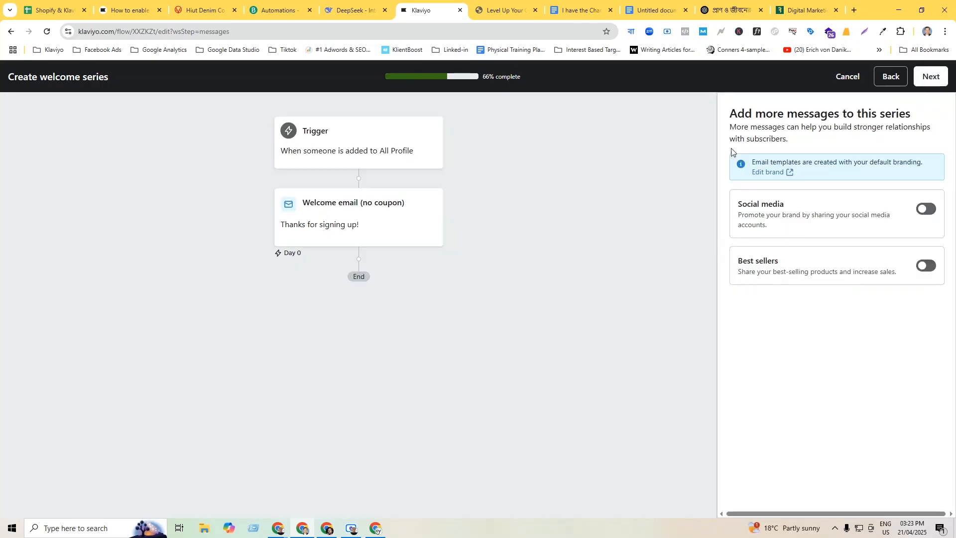
{"action": "left_click", "coordinate": [929, 77]}
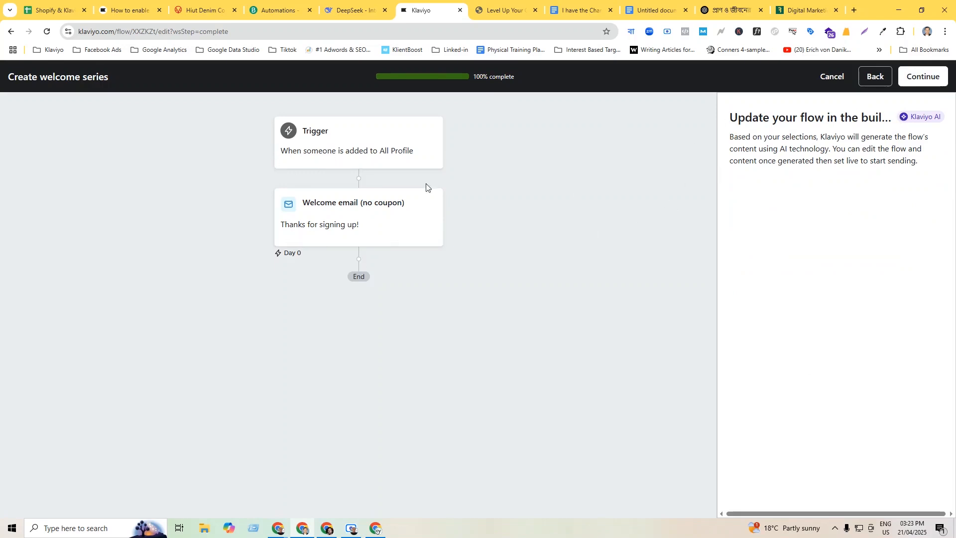
Step: Generate the welcome series from the chosen settings and open it in the flow builder
{"action": "left_click", "coordinate": [923, 78]}
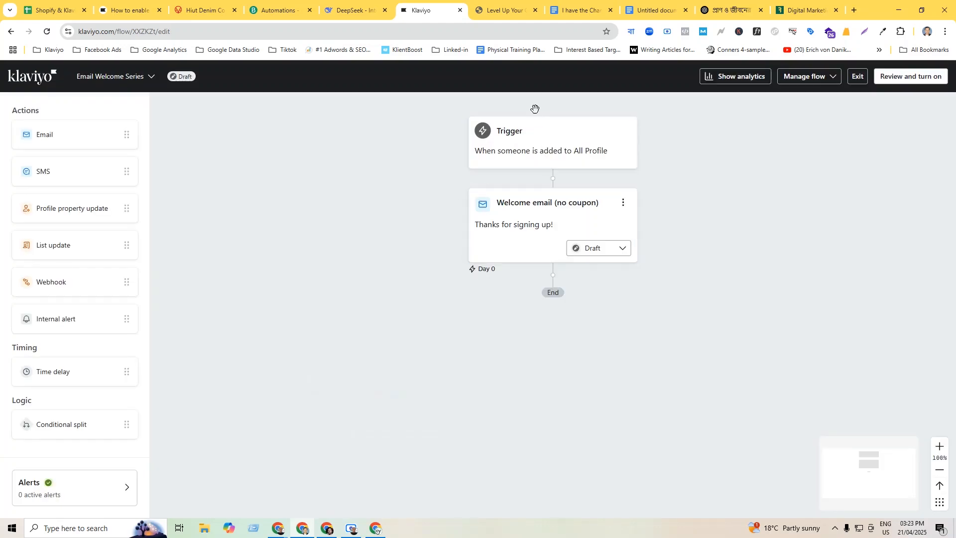
Step: Switch to the Hiut Denim Co. store and enter the sample text sdfgdfgdfg in the Join the Waitlist email field
{"action": "left_click", "coordinate": [208, 10]}
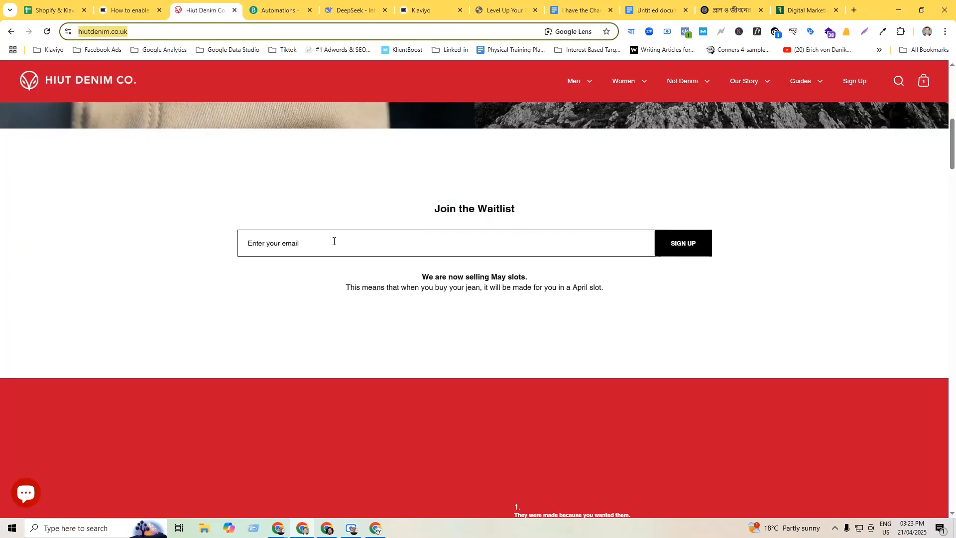
{"action": "left_click", "coordinate": [297, 241]}
{"action": "type", "text": "sdfgdfgdfg"}
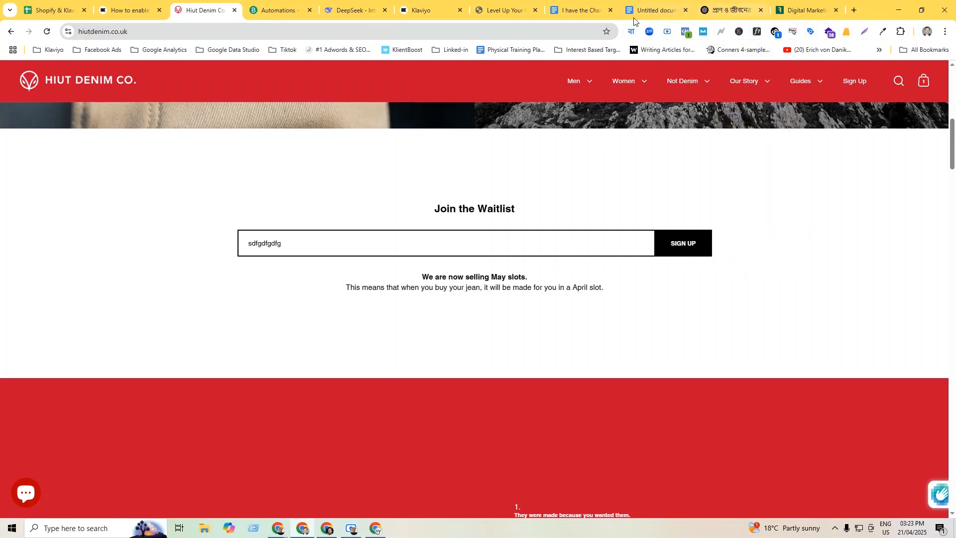
Step: Switch back to the Klaviyo flow and insert a time delay between the trigger and the welcome email
{"action": "left_click", "coordinate": [432, 9]}
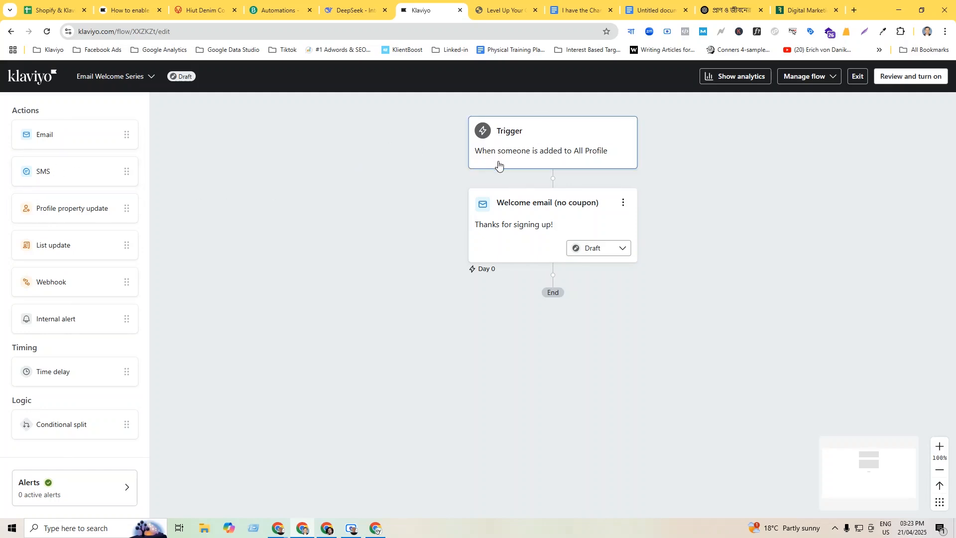
{"action": "left_click_drag", "start_coordinate": [60, 372], "coordinate": [546, 180]}
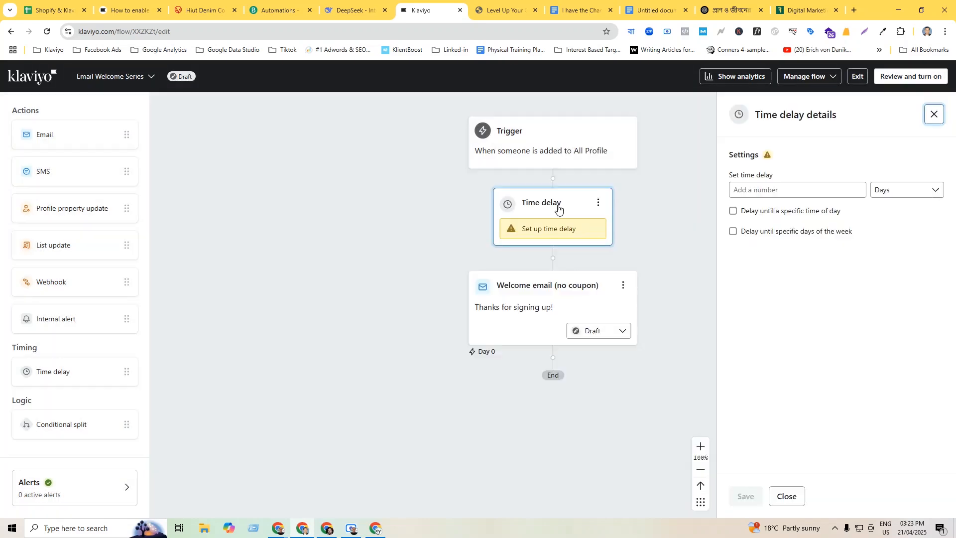
{"action": "left_click", "coordinate": [927, 192]}
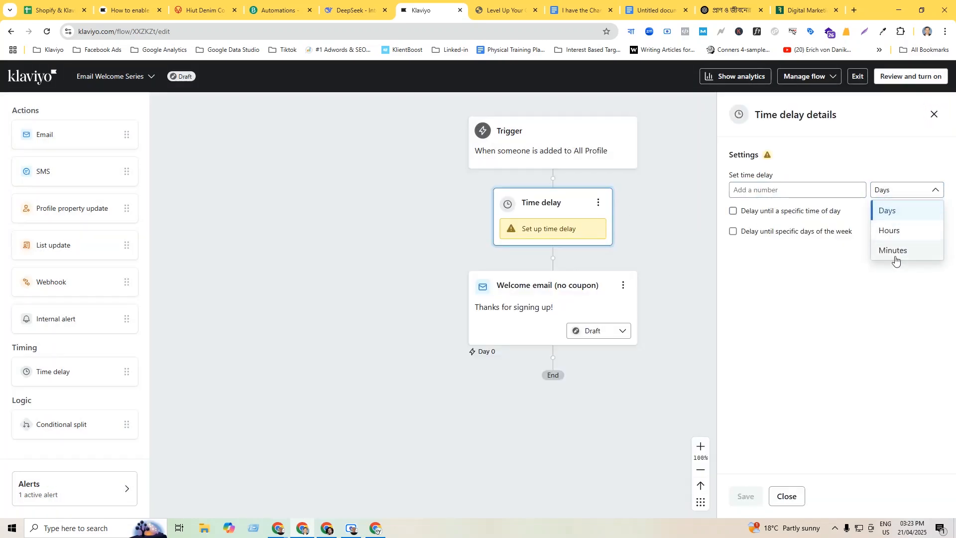
{"action": "left_click", "coordinate": [892, 227]}
{"action": "left_click", "coordinate": [790, 191]}
{"action": "type", "text": "0"}
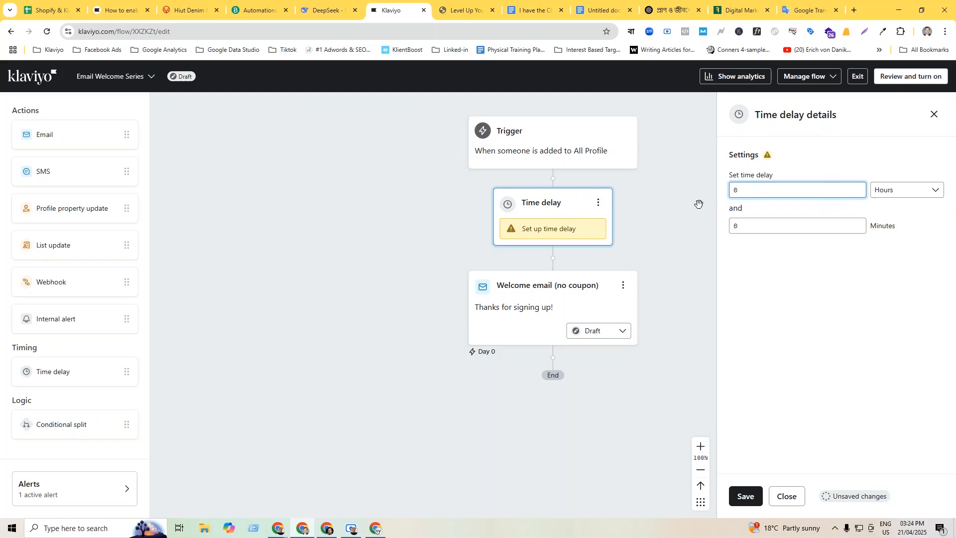
Step: Set the time delay to 20 minutes and save it
{"action": "left_click", "coordinate": [897, 194]}
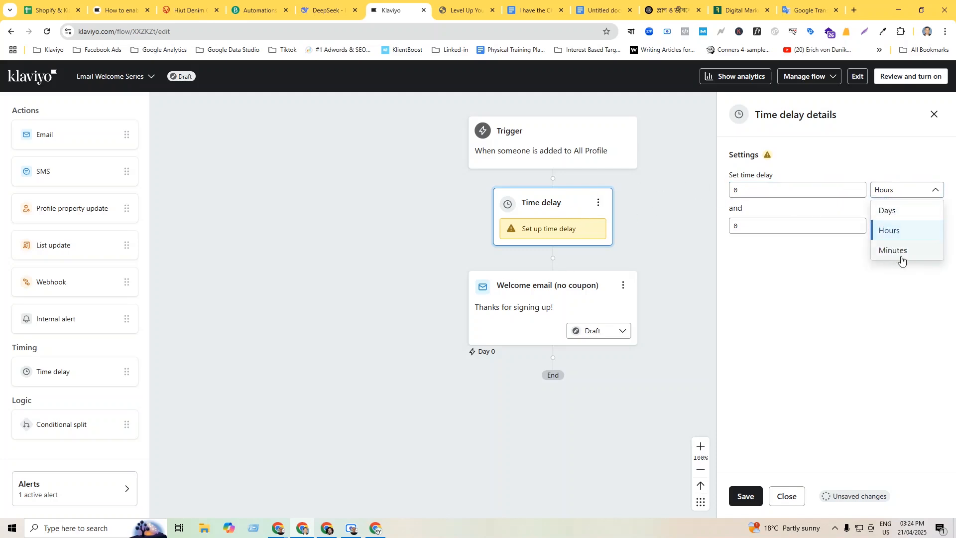
{"action": "left_click", "coordinate": [887, 250]}
{"action": "left_click_drag", "start_coordinate": [777, 190], "coordinate": [707, 189]}
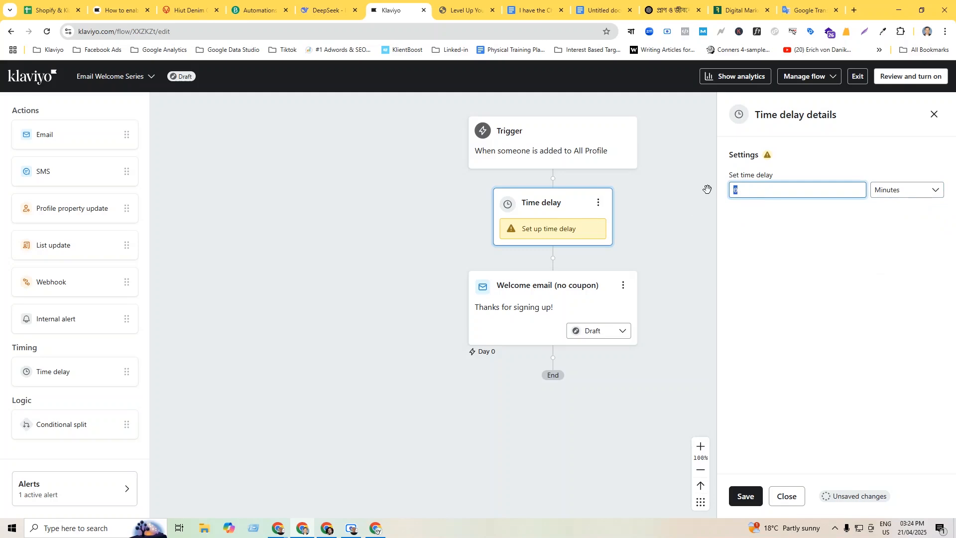
{"action": "type", "text": "20"}
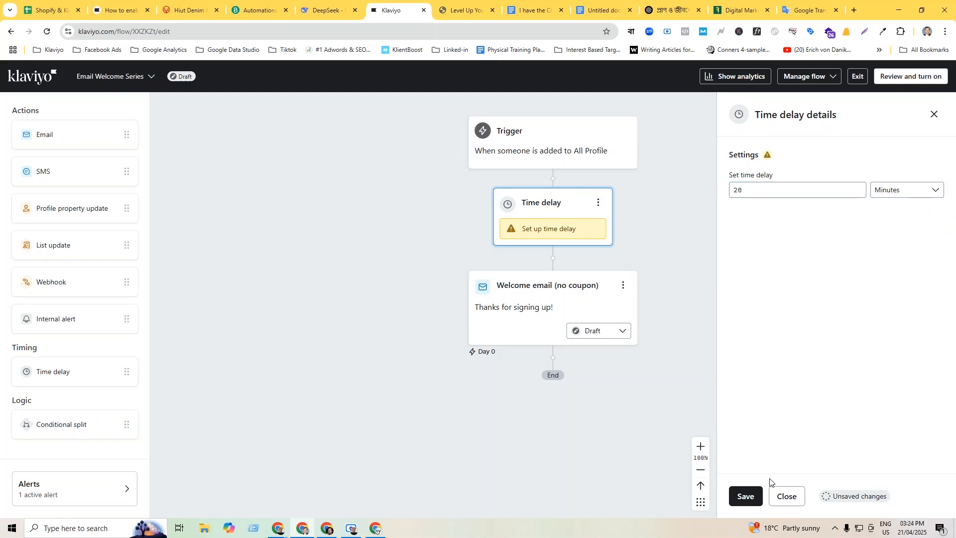
{"action": "left_click", "coordinate": [744, 495]}
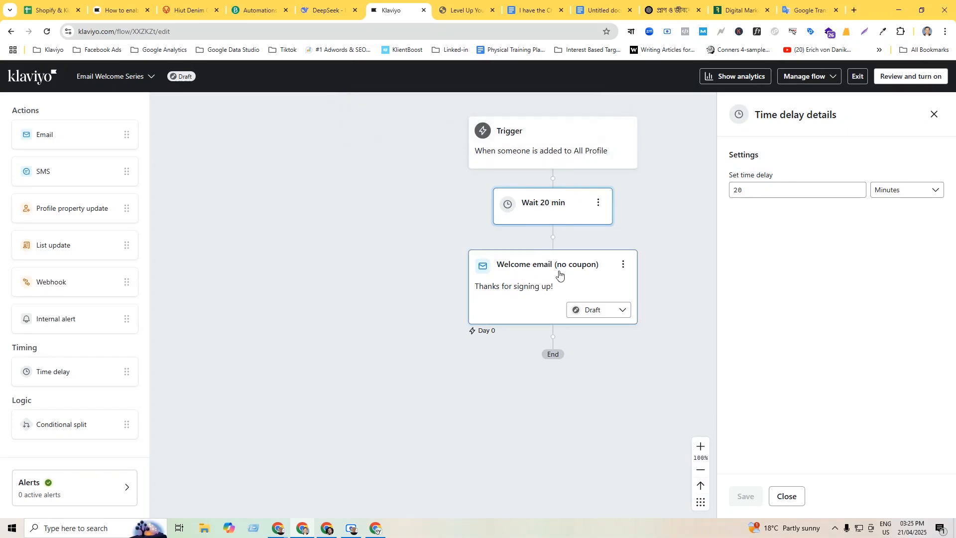
Step: Open the welcome email's details and review its subject line, preview text field, template preview and settings
{"action": "left_click", "coordinate": [527, 271]}
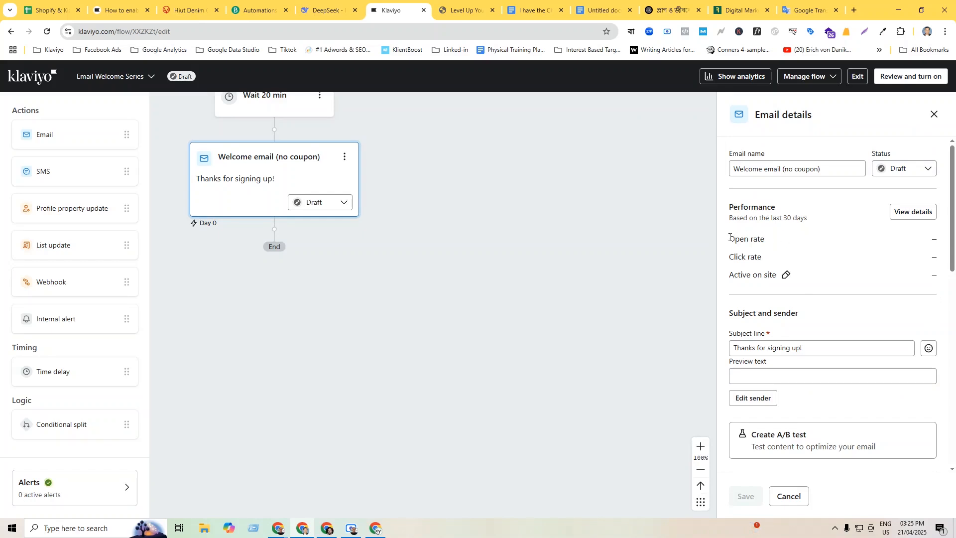
{"action": "scroll", "coordinate": [730, 237], "scroll_direction": "down", "scroll_amount": 1}
{"action": "double_click", "coordinate": [789, 263]}
{"action": "double_click", "coordinate": [765, 298]}
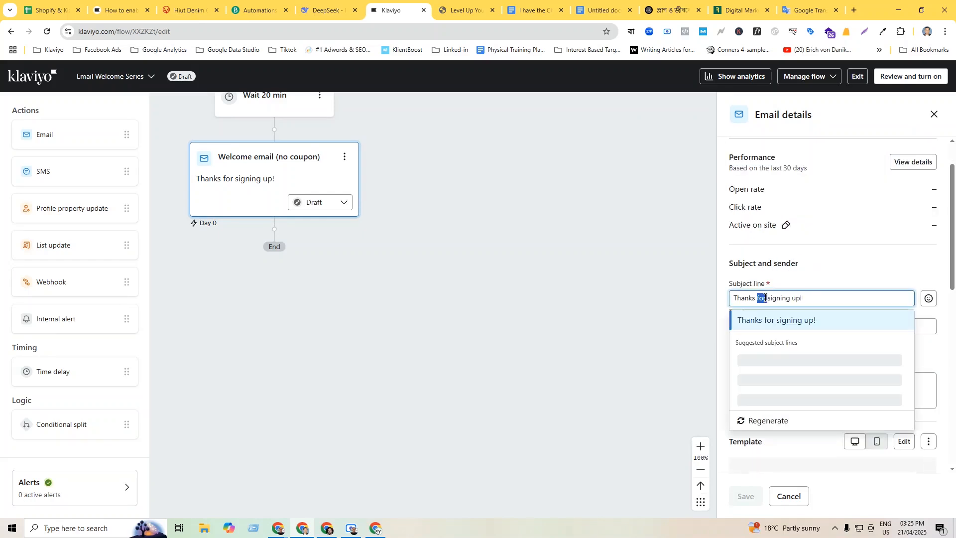
{"action": "key", "text": "ctrl+a"}
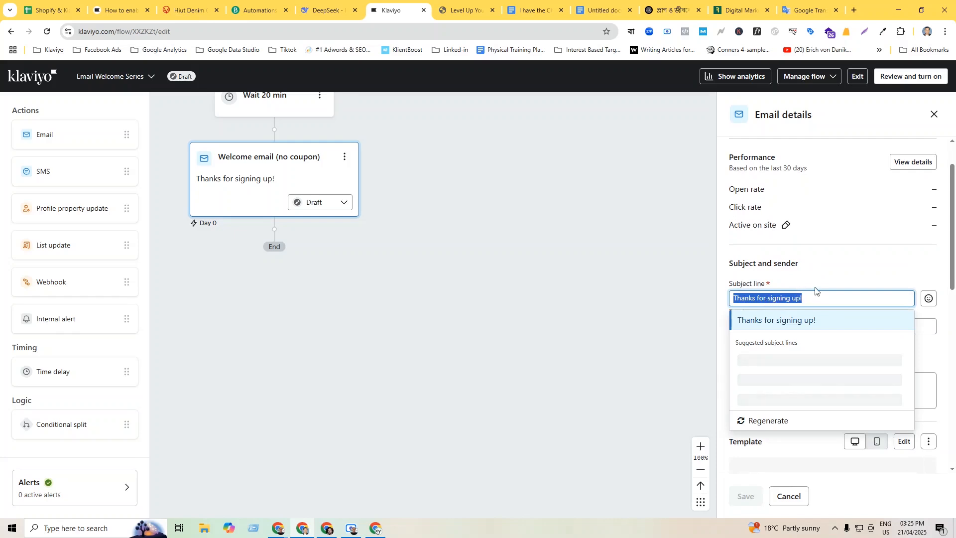
{"action": "left_click", "coordinate": [802, 285]}
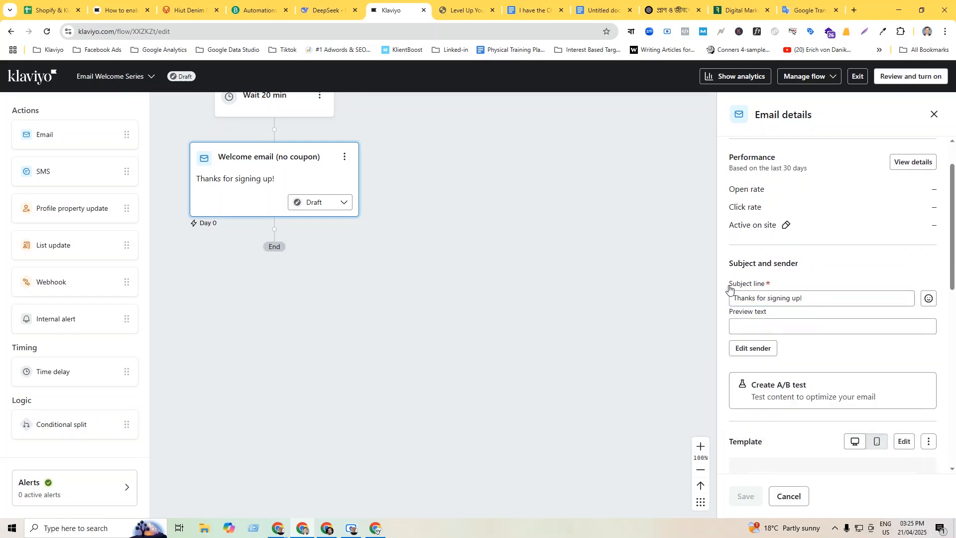
{"action": "scroll", "coordinate": [821, 324], "scroll_direction": "down", "scroll_amount": 3}
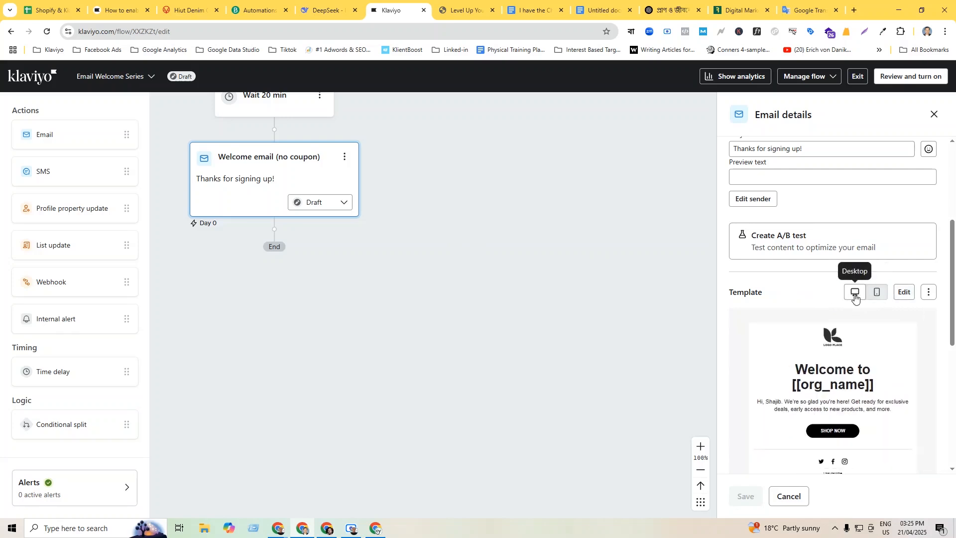
{"action": "scroll", "coordinate": [854, 391], "scroll_direction": "down", "scroll_amount": 3}
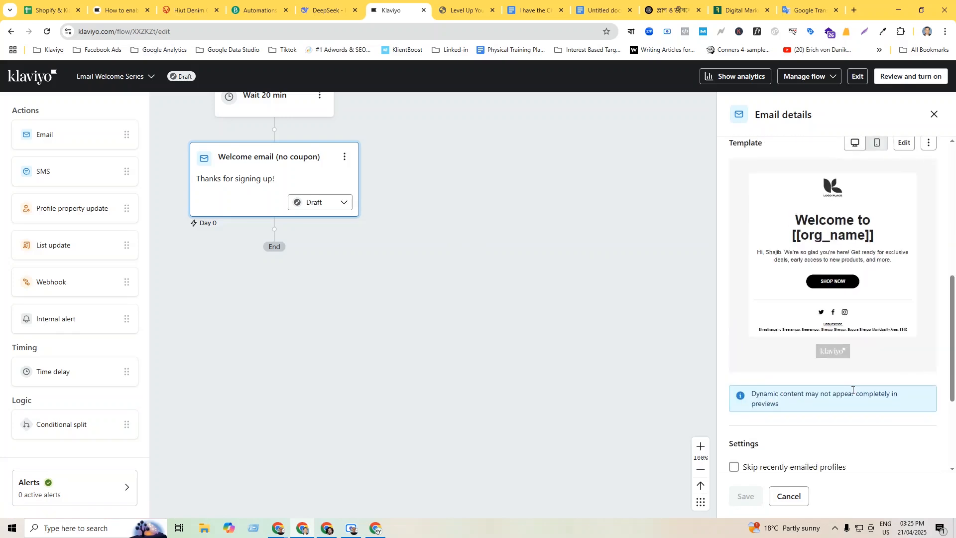
{"action": "scroll", "coordinate": [854, 391], "scroll_direction": "down", "scroll_amount": 2}
{"action": "scroll", "coordinate": [854, 392], "scroll_direction": "up", "scroll_amount": 8}
{"action": "scroll", "coordinate": [901, 363], "scroll_direction": "down", "scroll_amount": 3}
Step: Open the welcome email's template for editing and add a text block directly below the logo header
{"action": "left_click", "coordinate": [905, 349]}
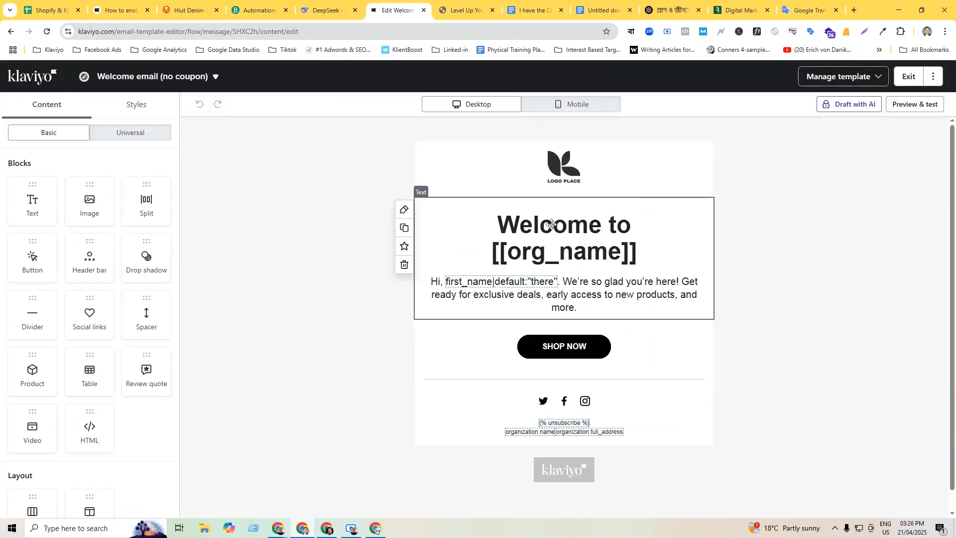
{"action": "left_click", "coordinate": [551, 224]}
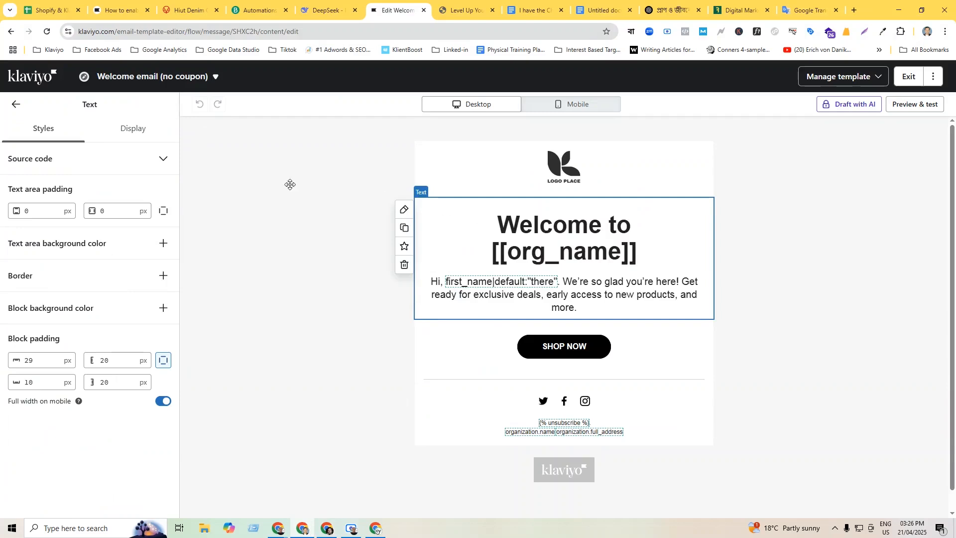
{"action": "left_click", "coordinate": [16, 104]}
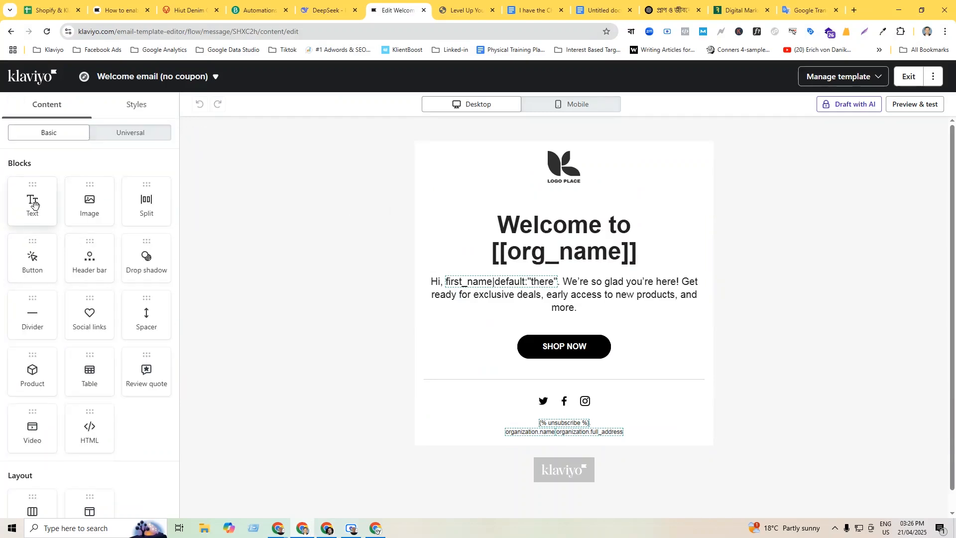
{"action": "left_click_drag", "start_coordinate": [34, 203], "coordinate": [483, 245]}
Step: Replace the new text block's placeholder with the copied welcome message beginning "Hi [First Name], Welcome aboard!"
{"action": "double_click", "coordinate": [474, 208]}
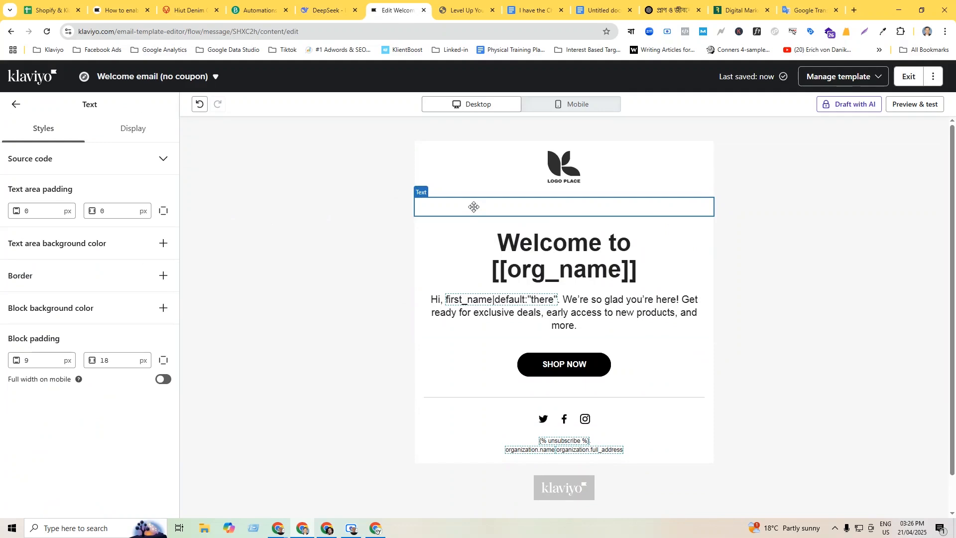
{"action": "left_click", "coordinate": [326, 276]}
{"action": "double_click", "coordinate": [524, 208]}
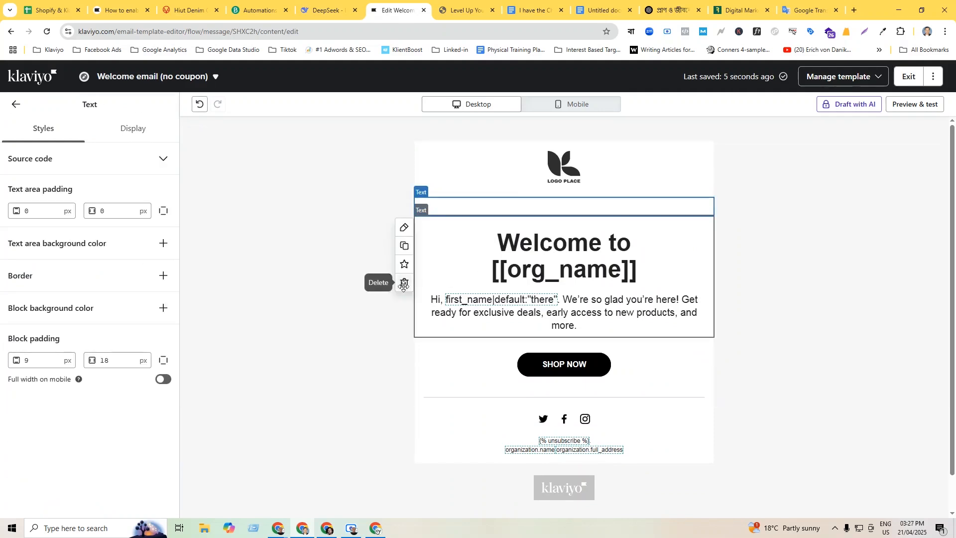
{"action": "double_click", "coordinate": [464, 207]}
{"action": "triple_click", "coordinate": [464, 207]}
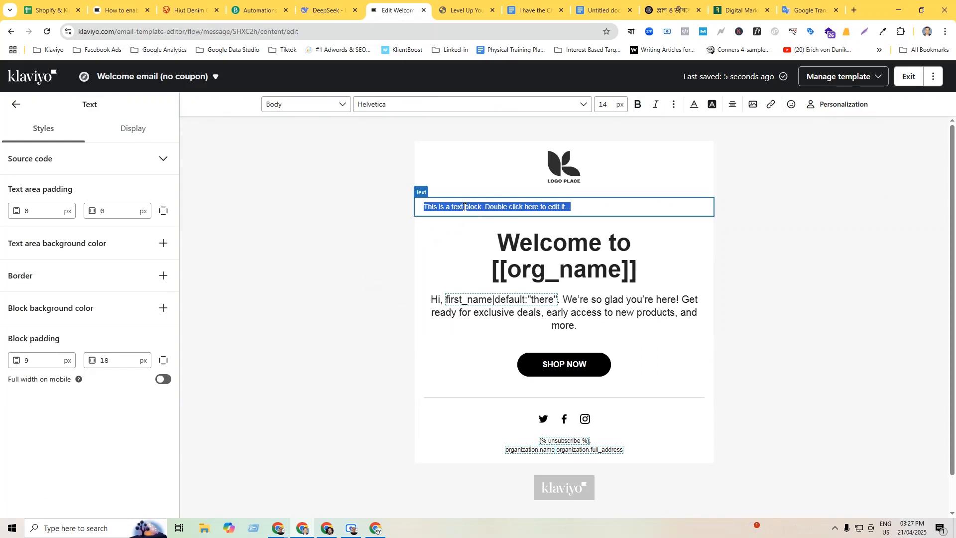
{"action": "key", "text": "ctrl+v"}
{"action": "left_click", "coordinate": [601, 319]}
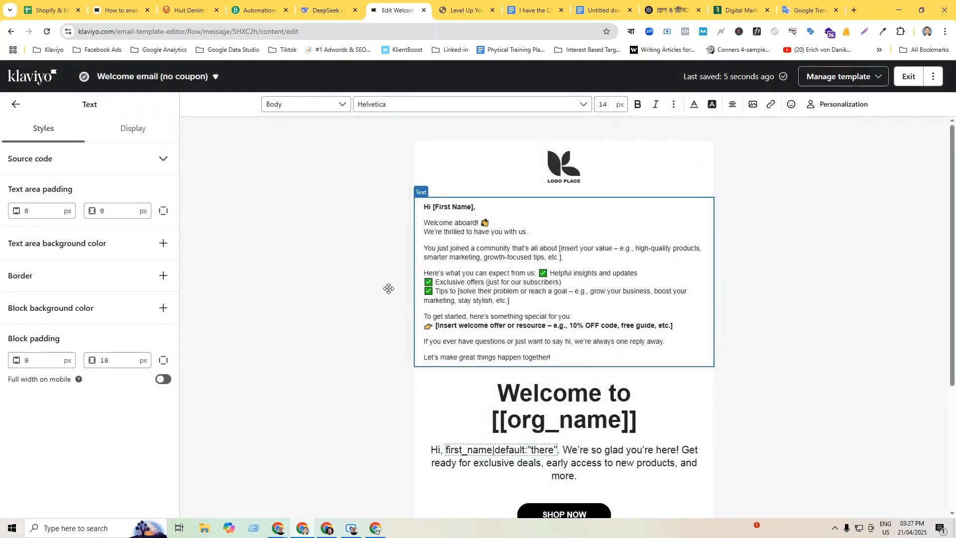
{"action": "left_click", "coordinate": [395, 249]}
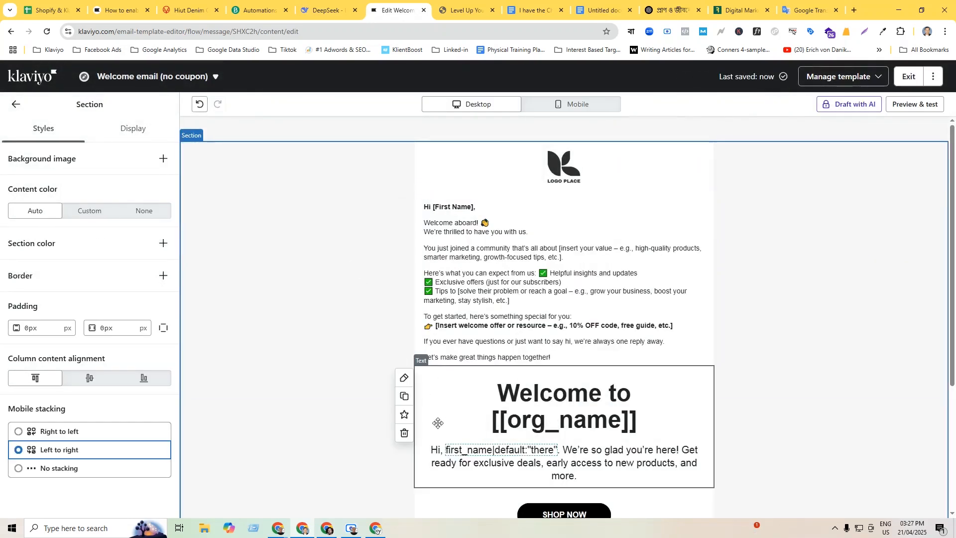
Step: Delete the template's original "Welcome to [[org_name]]" text block
{"action": "left_click", "coordinate": [506, 404]}
{"action": "scroll", "coordinate": [506, 405], "scroll_direction": "down", "scroll_amount": 1}
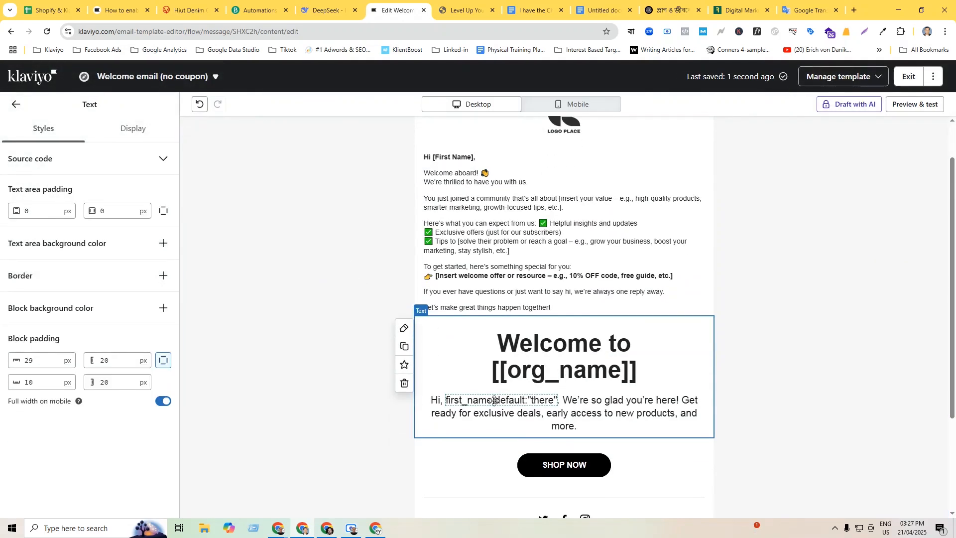
{"action": "left_click", "coordinate": [406, 382]}
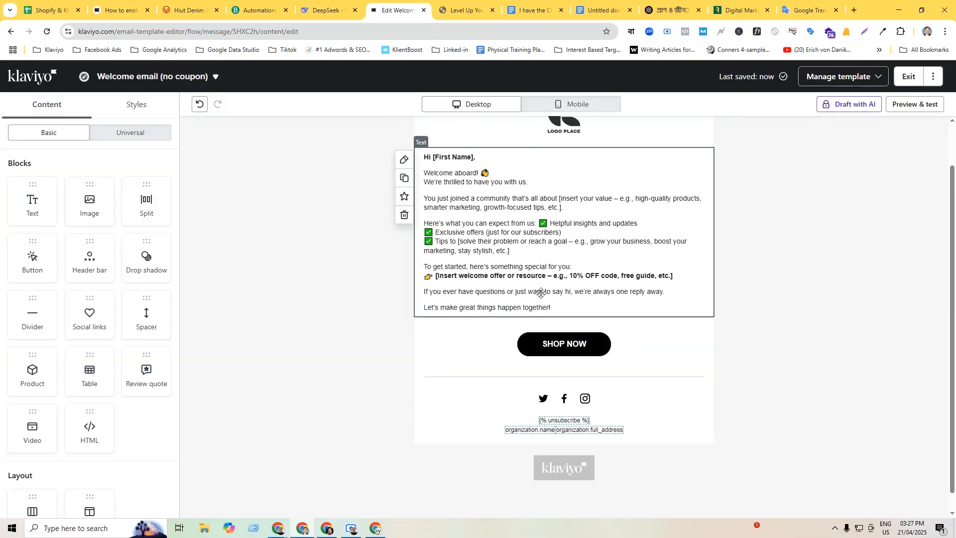
{"action": "scroll", "coordinate": [541, 292], "scroll_direction": "up", "scroll_amount": 1}
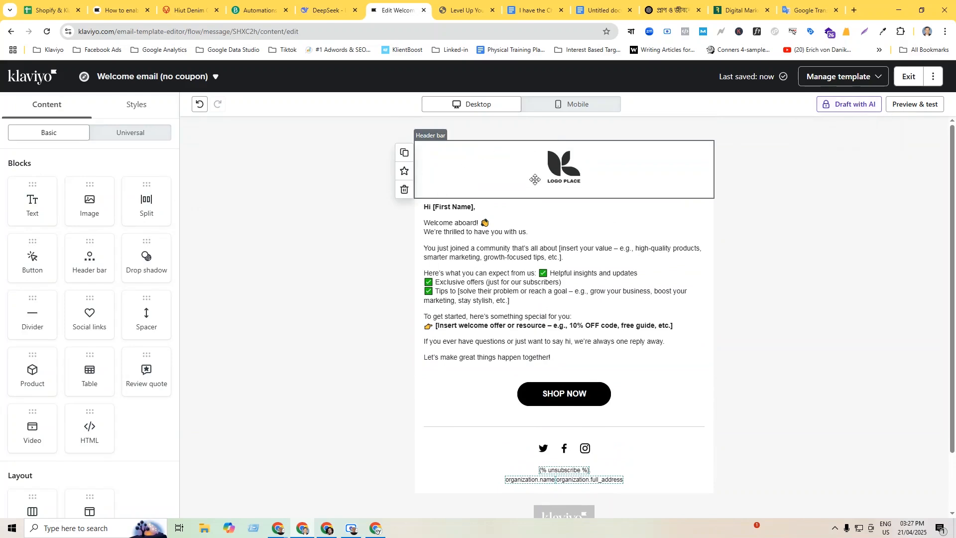
Step: Exit the template editor, check the welcome email's message content preview, and return to the flow builder
{"action": "left_click", "coordinate": [909, 77]}
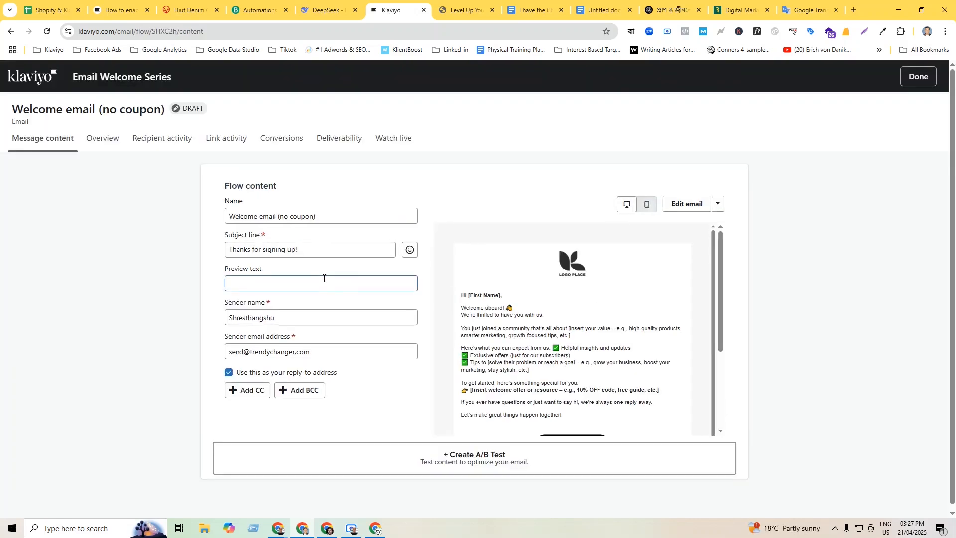
{"action": "scroll", "coordinate": [468, 295], "scroll_direction": "down", "scroll_amount": 3}
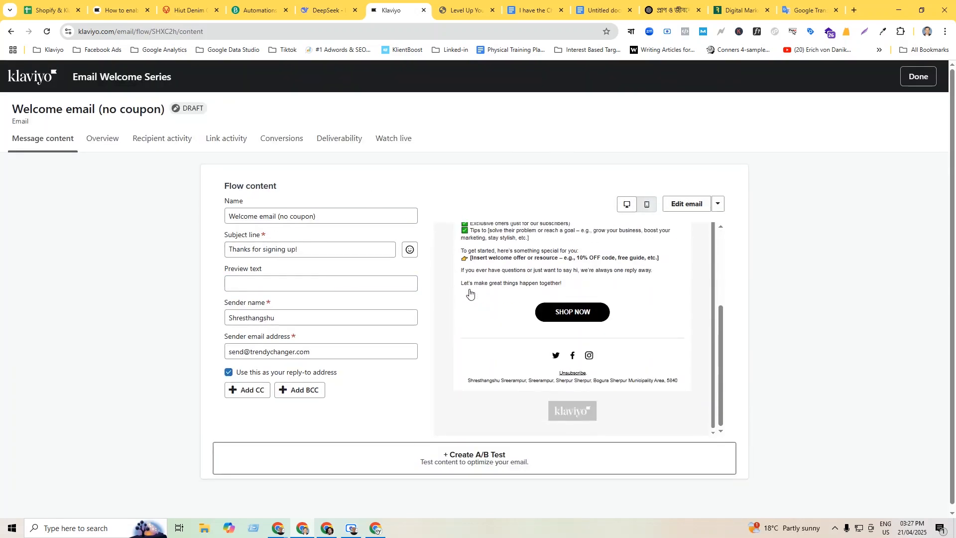
{"action": "left_click", "coordinate": [918, 76]}
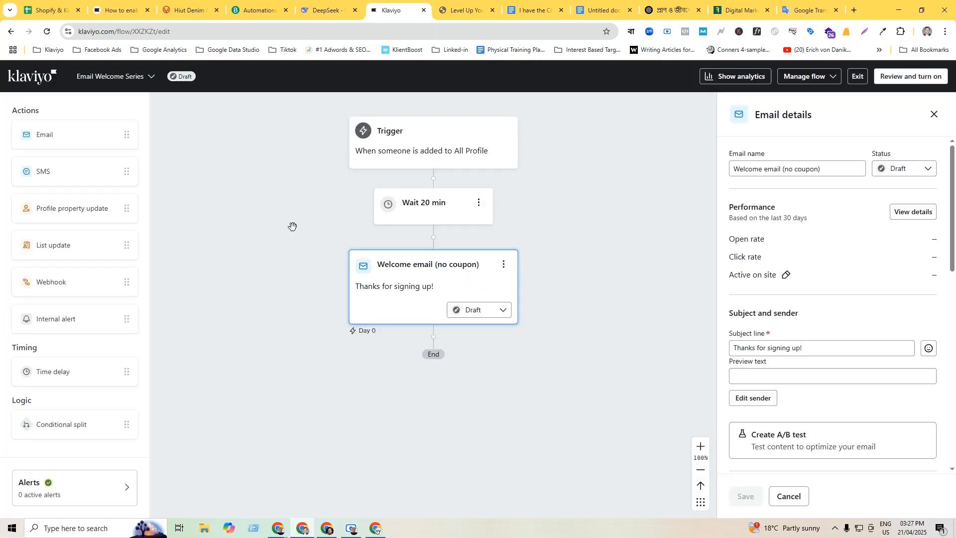